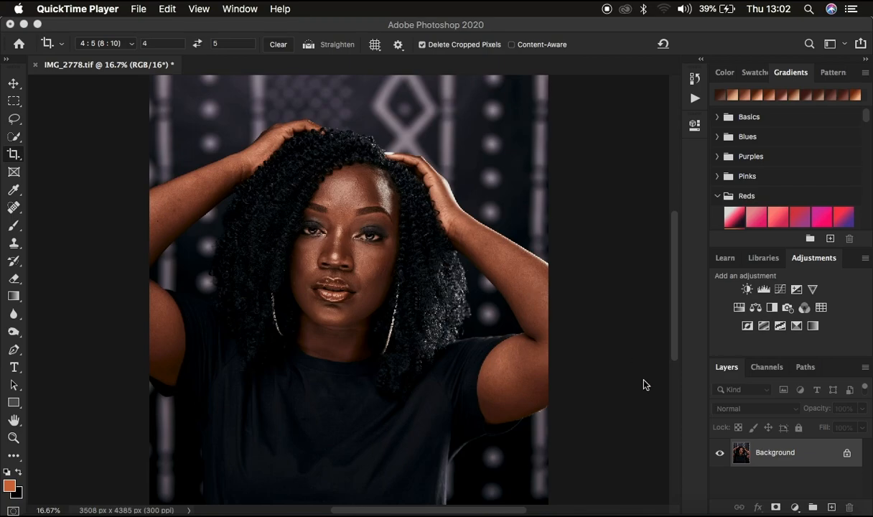
# Duplicate the Background layer twice and rename the lower copy "low"
pyautogui.click(793, 461)
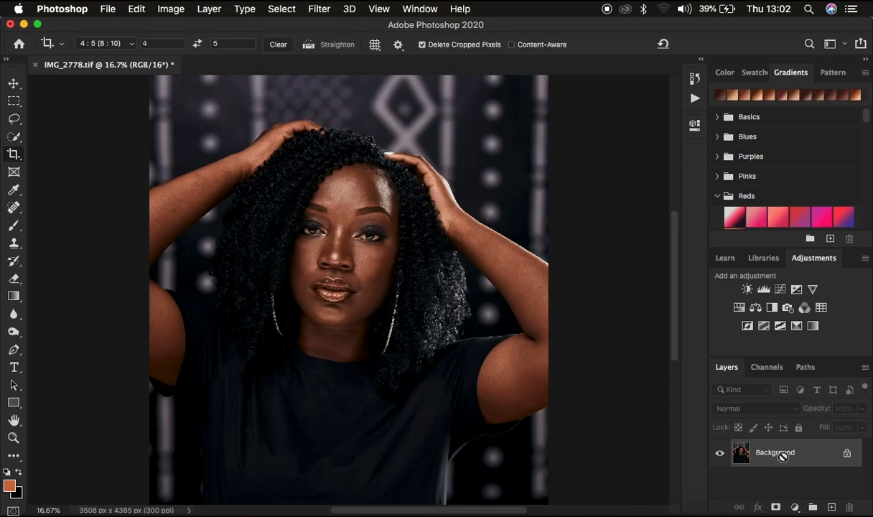
pyautogui.press('super+j')
pyautogui.press('super+j')
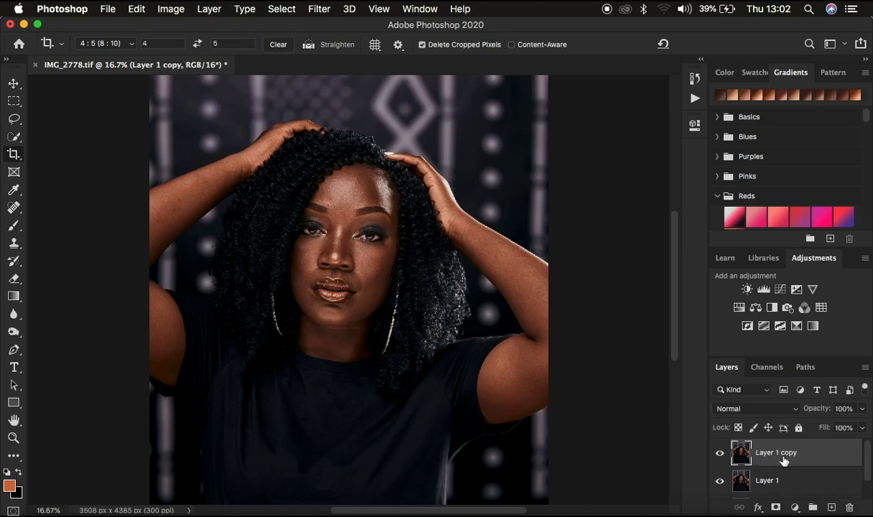
pyautogui.click(766, 482)
pyautogui.doubleClick(766, 480)
pyautogui.write('low')
# Rename the upper duplicate layer "high"
pyautogui.click(767, 453)
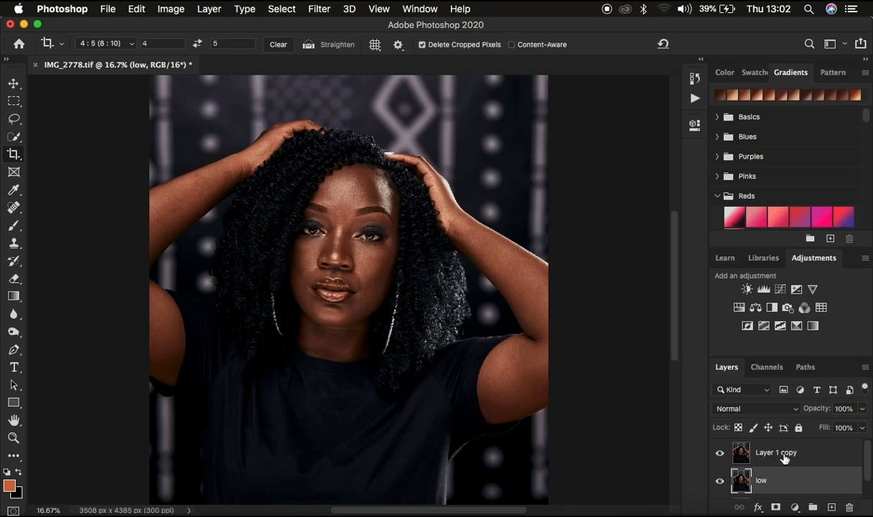
pyautogui.doubleClick(767, 453)
pyautogui.write('h')
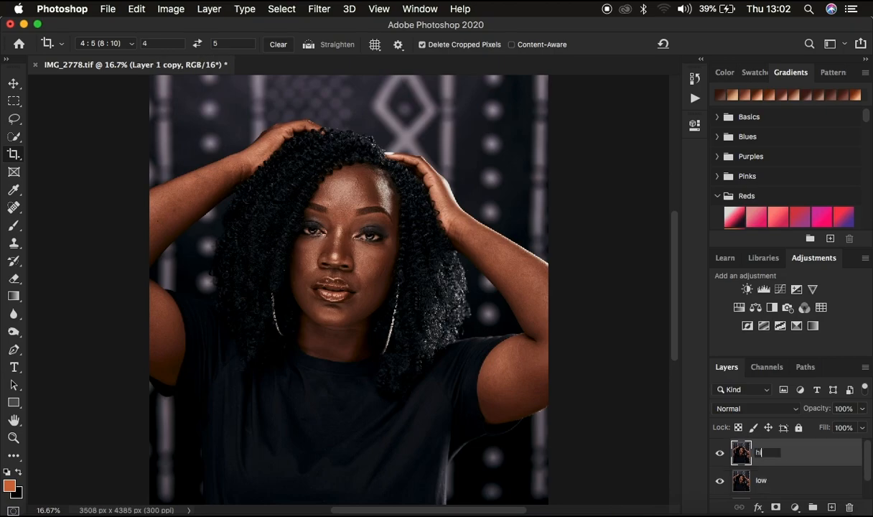
pyautogui.write('igh')
pyautogui.press('Return')
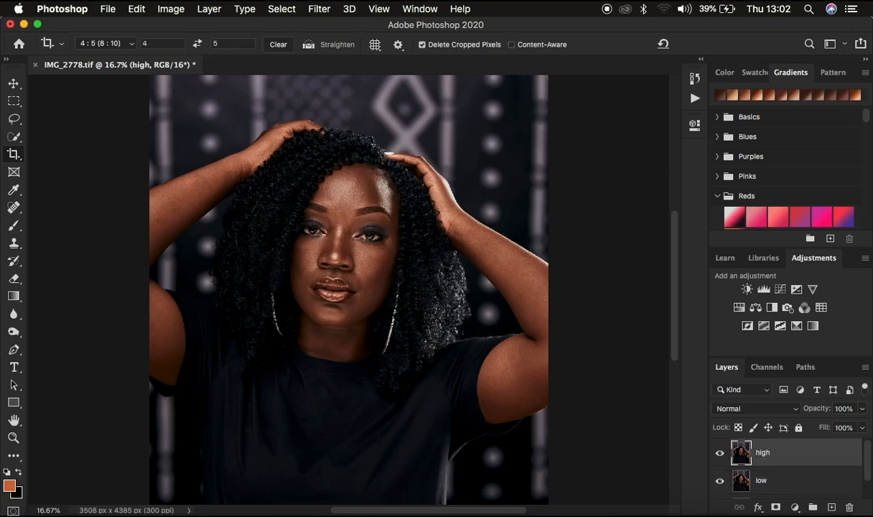
# Hide the high layer and start a Gaussian Blur on the low layer with the radius at 0.1 pixels
pyautogui.click(783, 481)
pyautogui.click(721, 454)
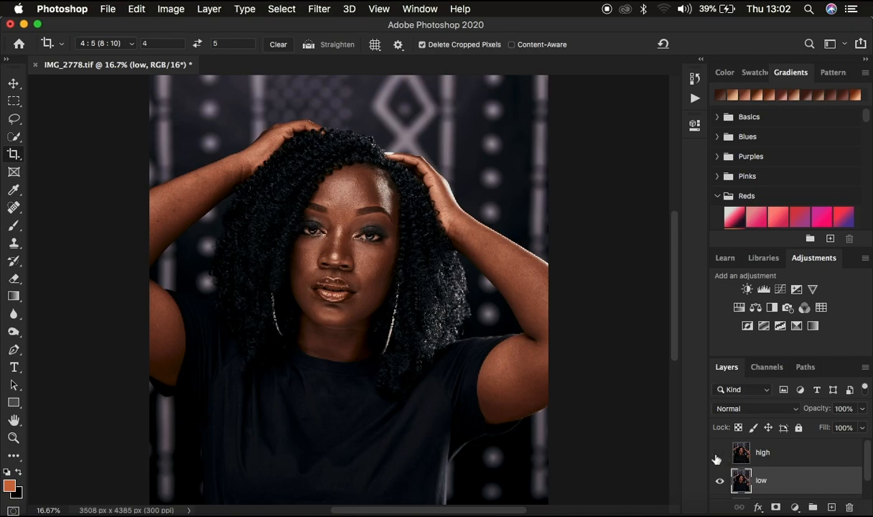
pyautogui.click(312, 9)
pyautogui.moveTo(349, 172)
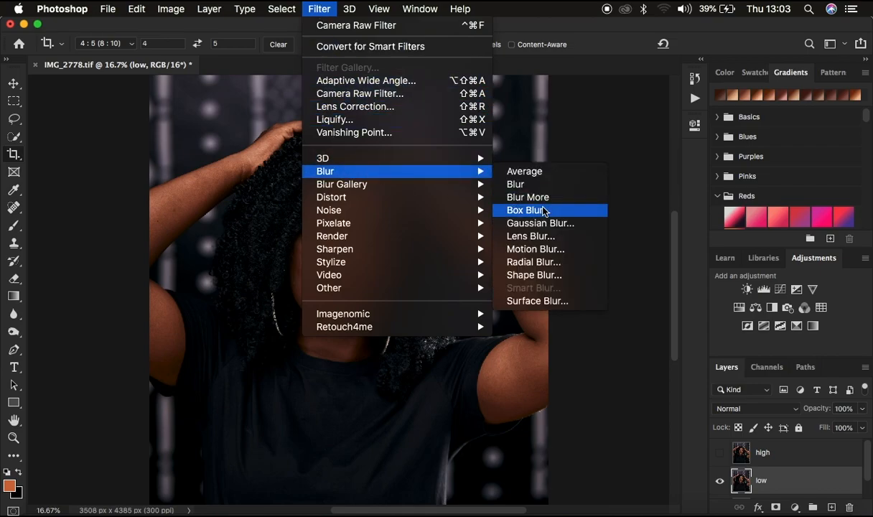
pyautogui.click(540, 223)
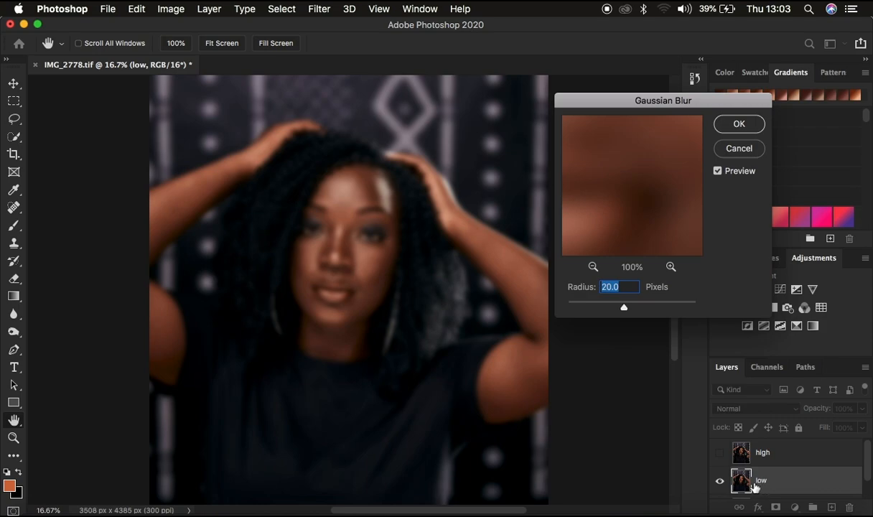
pyautogui.moveTo(621, 309); pyautogui.dragTo(540, 302)
# Examine the skin texture on the eyes and forehead in the Gaussian Blur preview at 33% and 50% zoom
pyautogui.click(593, 267)
pyautogui.click(593, 267)
pyautogui.click(635, 158)
pyautogui.moveTo(636, 128); pyautogui.dragTo(654, 260)
pyautogui.click(652, 182)
pyautogui.moveTo(652, 182); pyautogui.dragTo(634, 180)
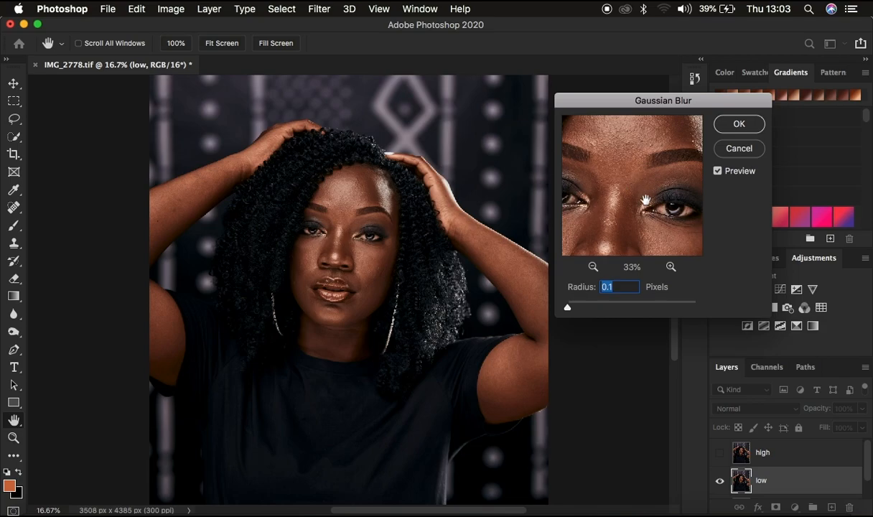
pyautogui.click(671, 267)
pyautogui.moveTo(647, 166); pyautogui.dragTo(636, 220)
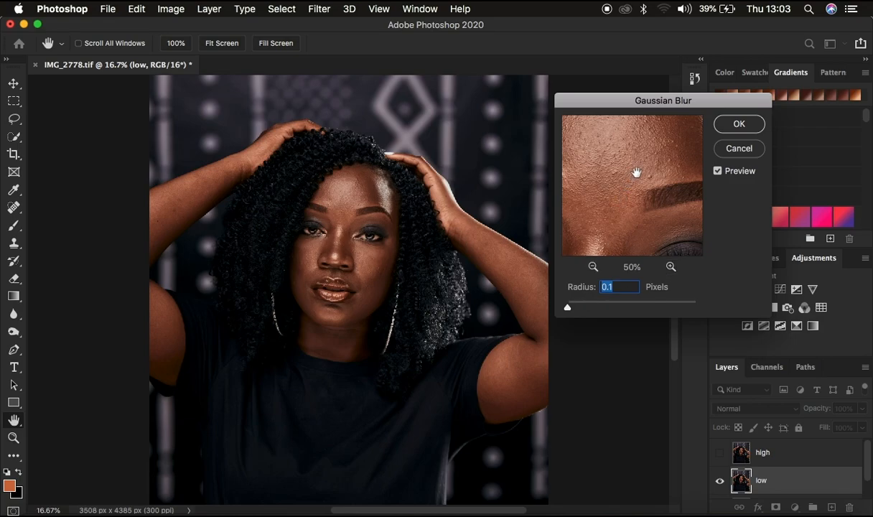
pyautogui.moveTo(626, 165); pyautogui.dragTo(621, 198)
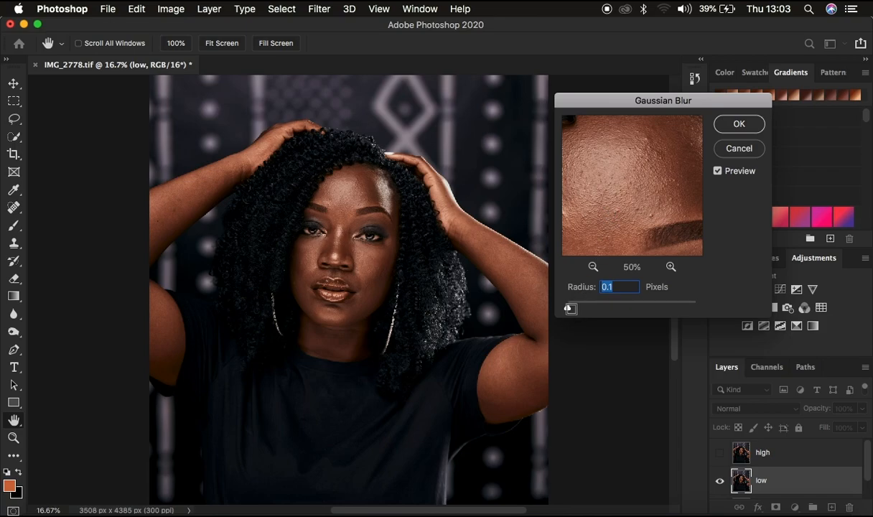
# Apply the Gaussian Blur to the low layer with a radius of 7.0 pixels
pyautogui.moveTo(567, 307); pyautogui.dragTo(583, 311)
pyautogui.moveTo(582, 310); pyautogui.dragTo(609, 309)
pyautogui.moveTo(633, 212); pyautogui.dragTo(633, 205)
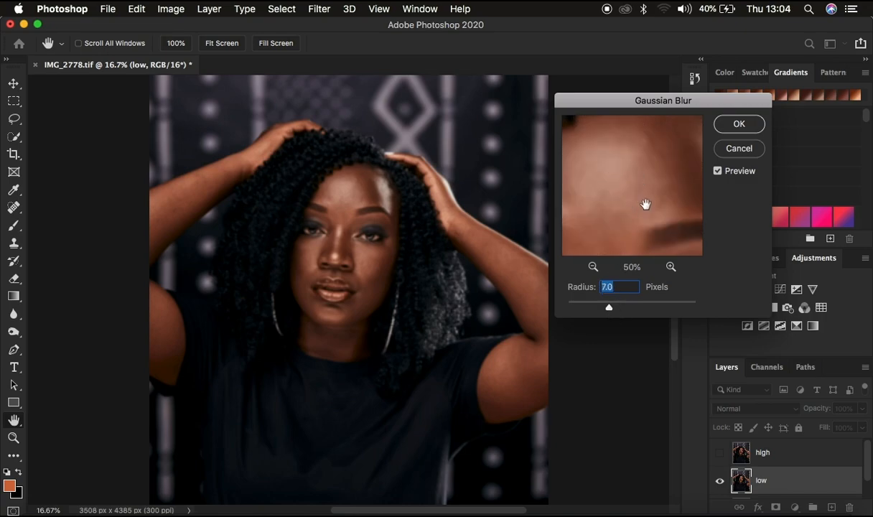
pyautogui.click(725, 126)
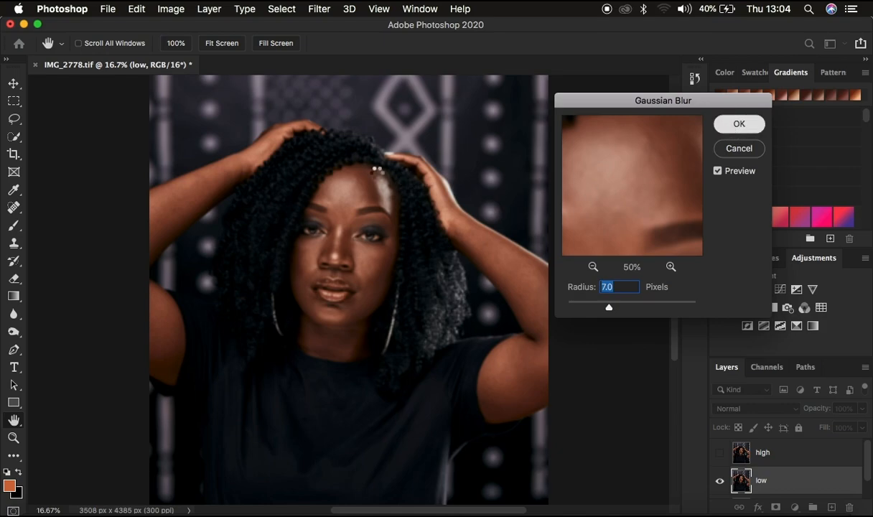
pyautogui.press('c')
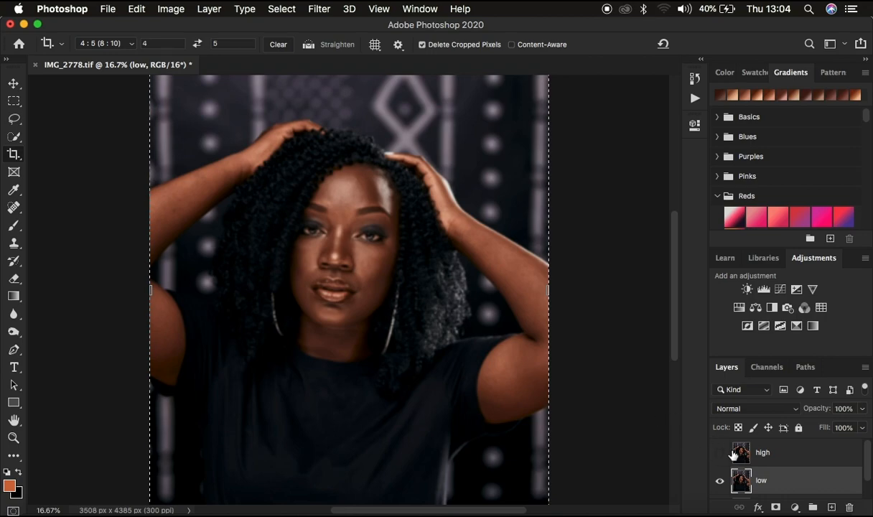
# Show the high layer and set up Apply Image on it with low as the source layer, Add blending and Invert on
pyautogui.click(720, 452)
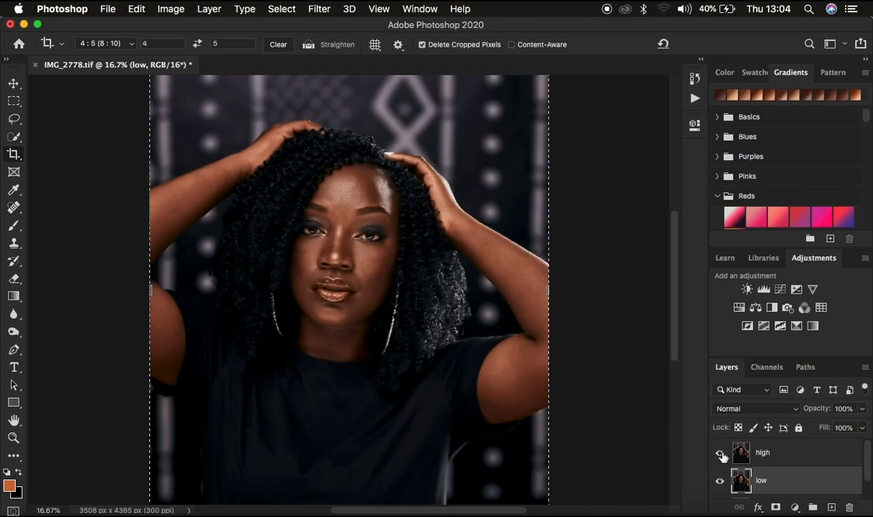
pyautogui.click(769, 452)
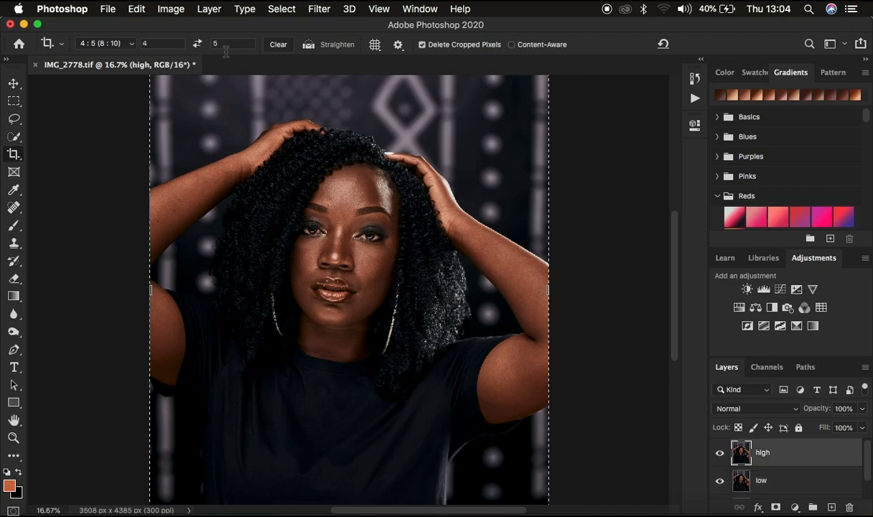
pyautogui.click(170, 8)
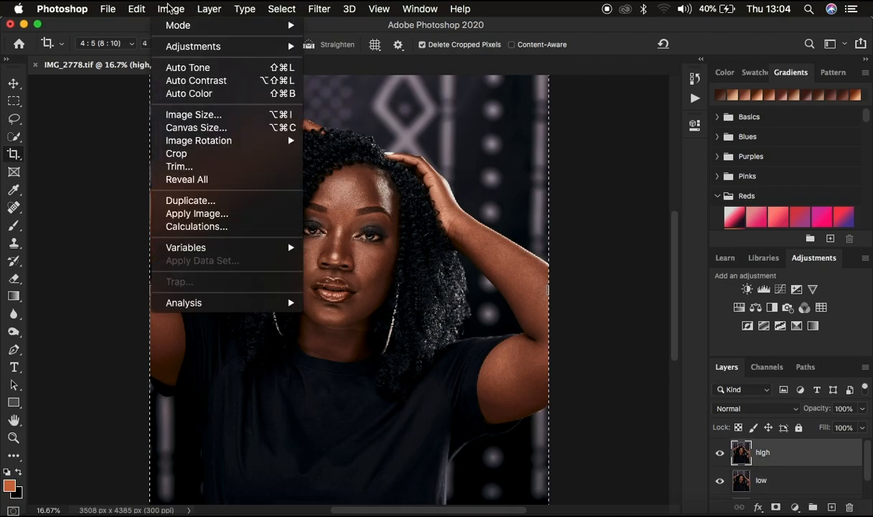
pyautogui.click(196, 214)
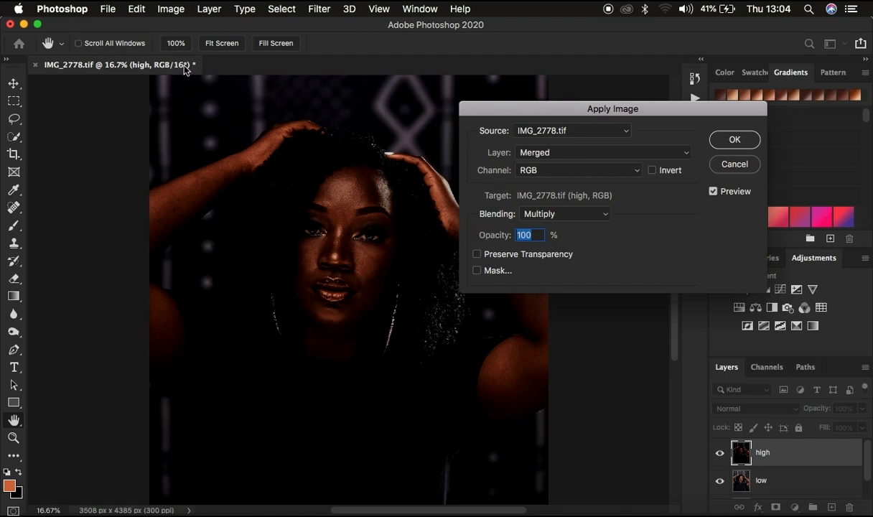
pyautogui.click(543, 160)
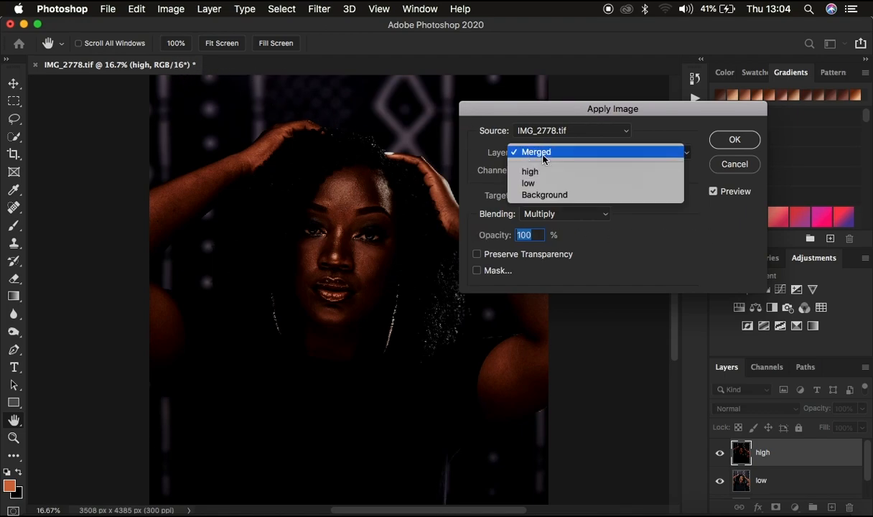
pyautogui.click(542, 187)
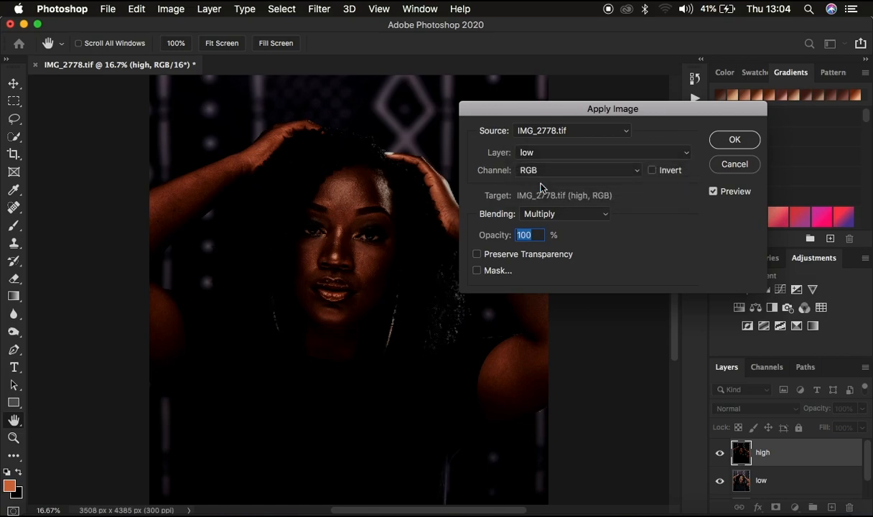
pyautogui.click(543, 215)
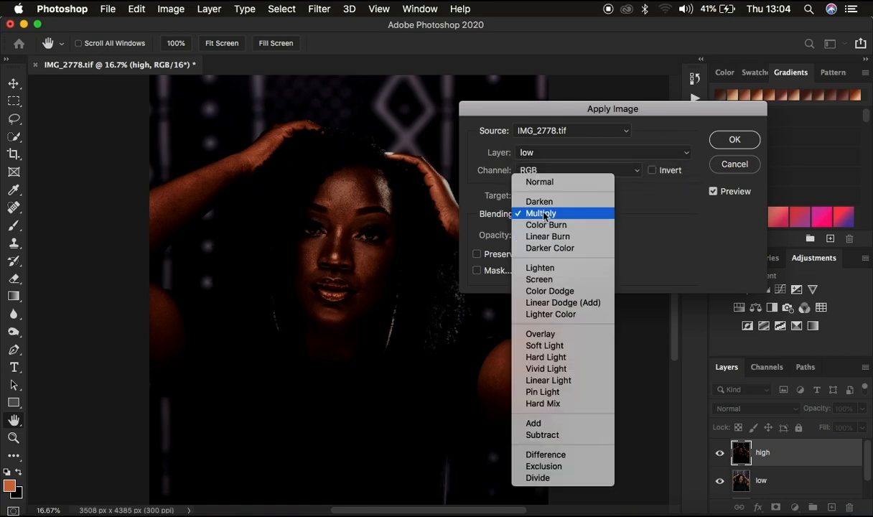
pyautogui.click(552, 425)
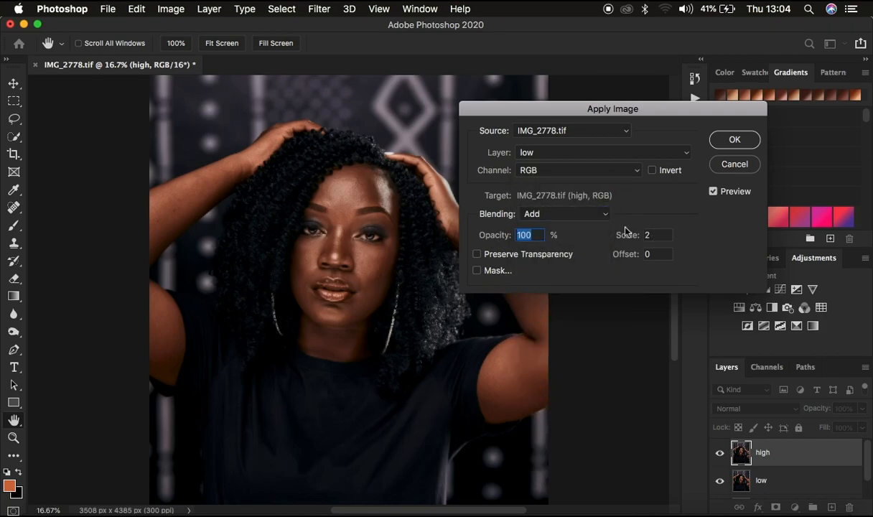
pyautogui.click(651, 170)
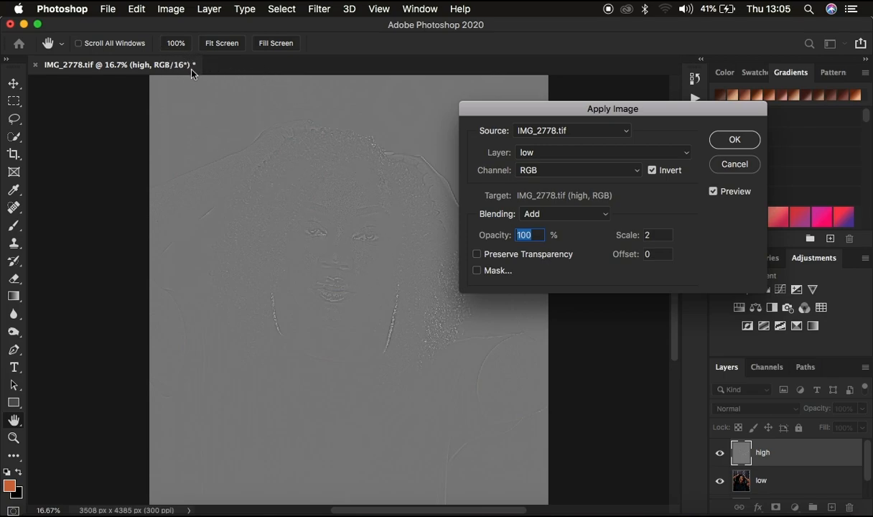
# Try Subtract blending with Invert off in the Apply Image settings
pyautogui.click(531, 215)
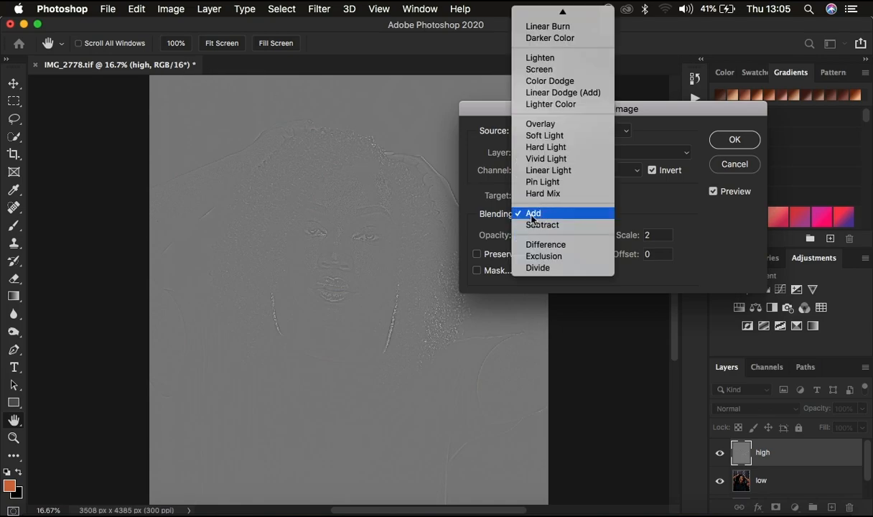
pyautogui.click(537, 224)
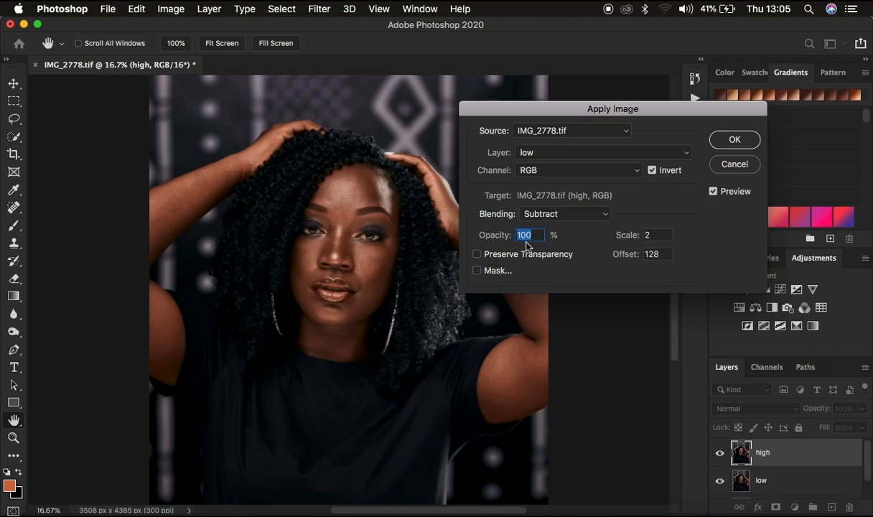
pyautogui.click(653, 171)
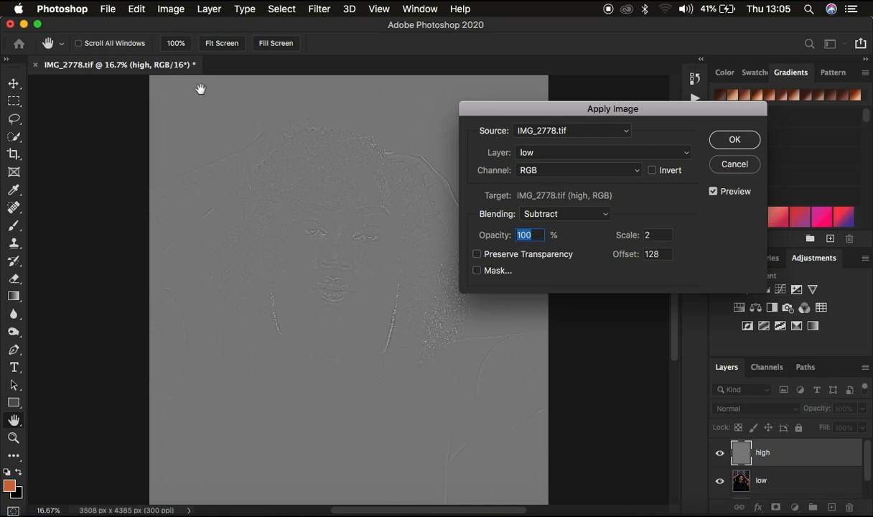
# Return Apply Image to Add blending with Invert on and apply it to the high layer
pyautogui.click(532, 215)
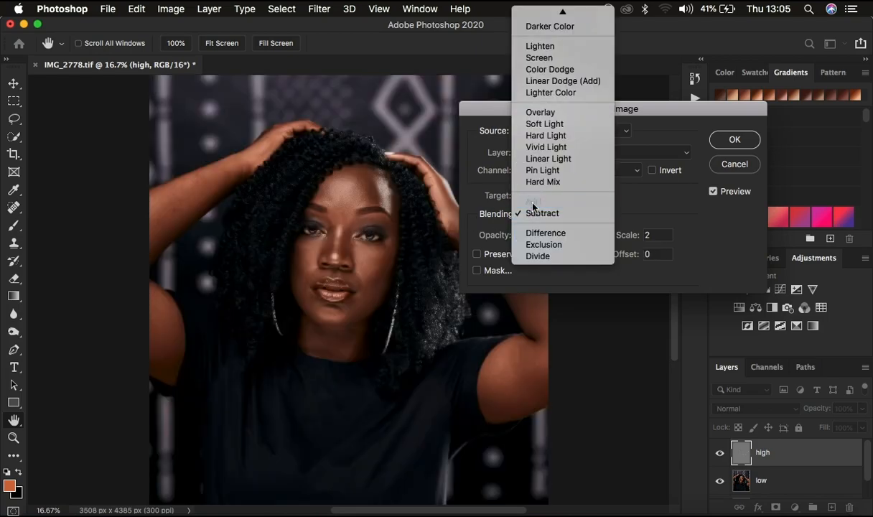
pyautogui.click(534, 202)
pyautogui.click(653, 171)
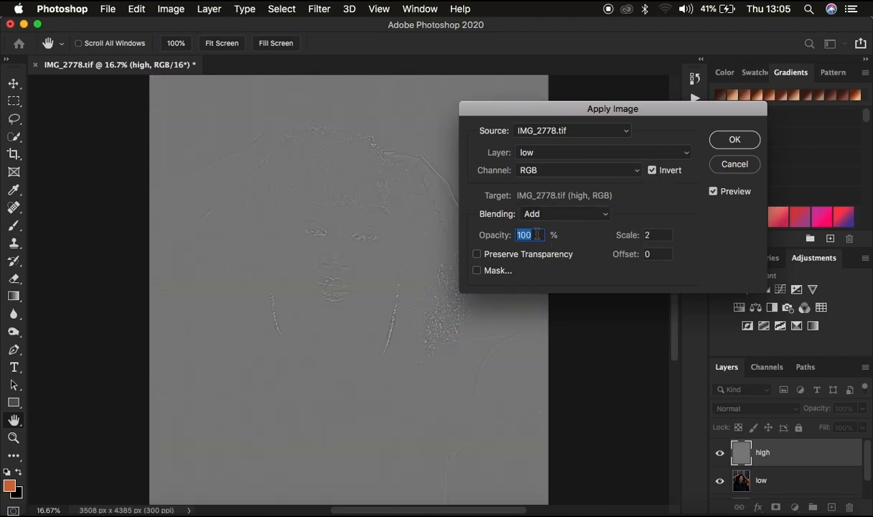
pyautogui.click(728, 144)
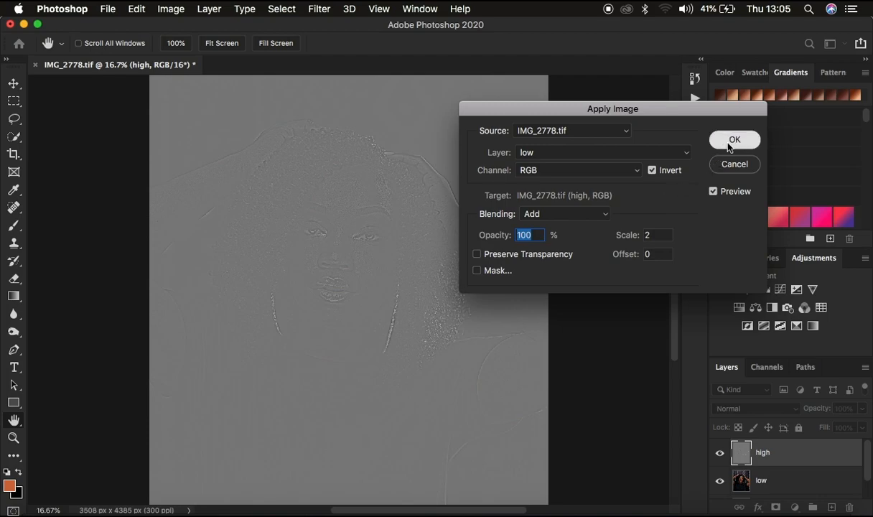
pyautogui.press('c')
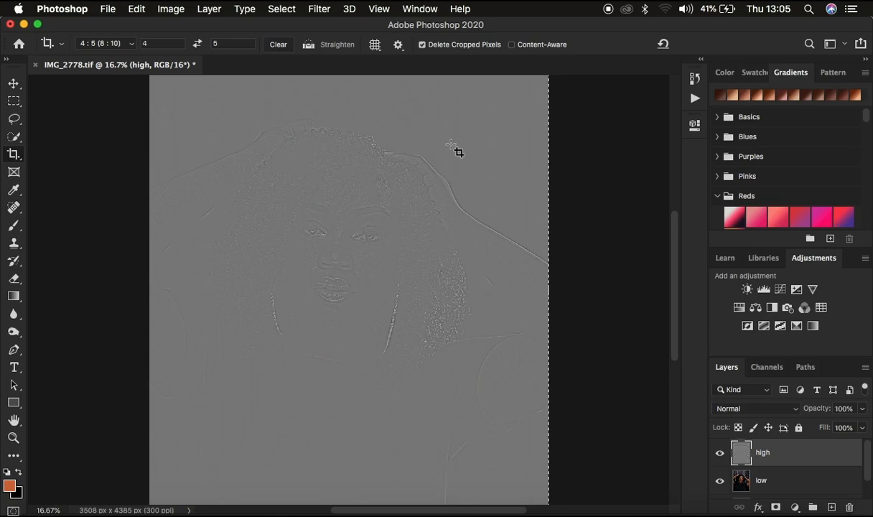
# Switch to the Lasso tool and set the high layer's blend mode to Linear Light
pyautogui.click(13, 118)
pyautogui.click(727, 409)
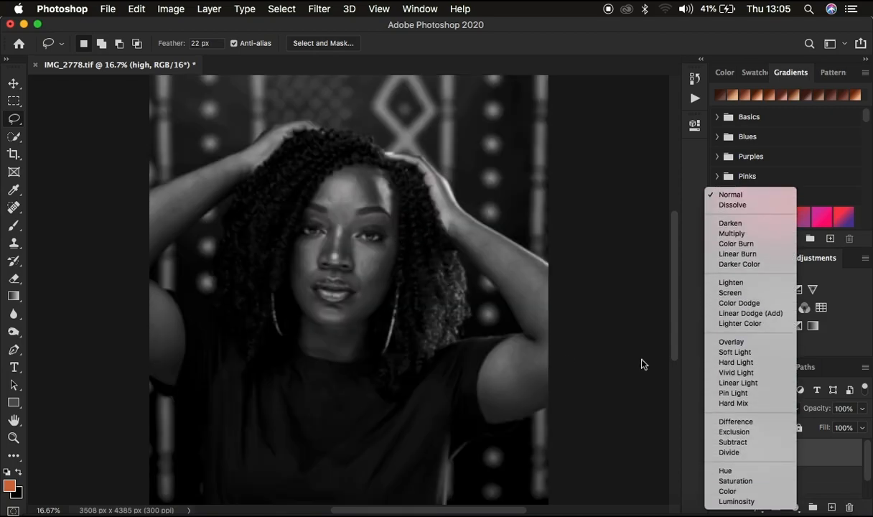
pyautogui.click(746, 386)
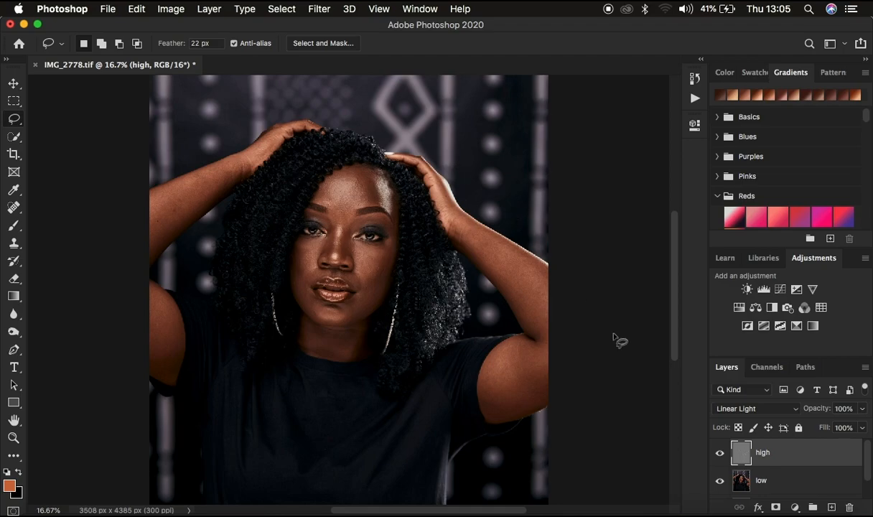
# Group the high and low layers together and name the group "freq sep"
pyautogui.keyDown('shift'); pyautogui.click(794, 486); pyautogui.keyUp('shift')
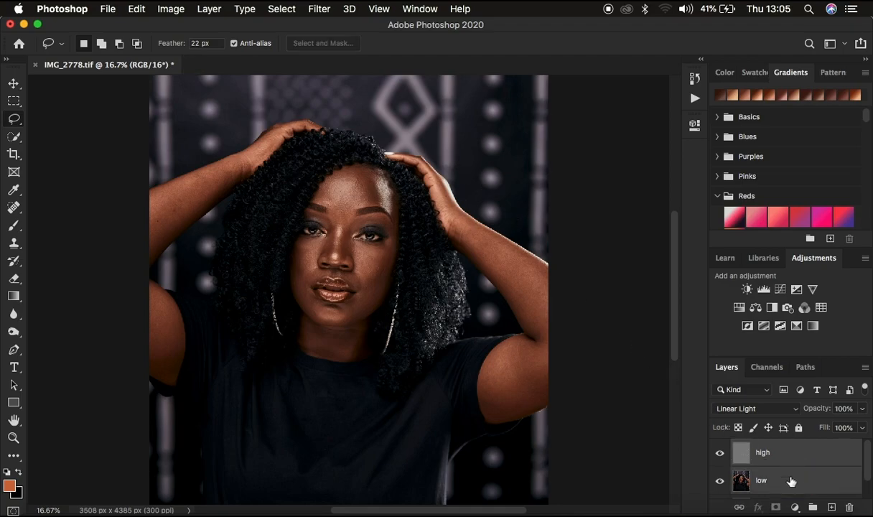
pyautogui.press('super+g')
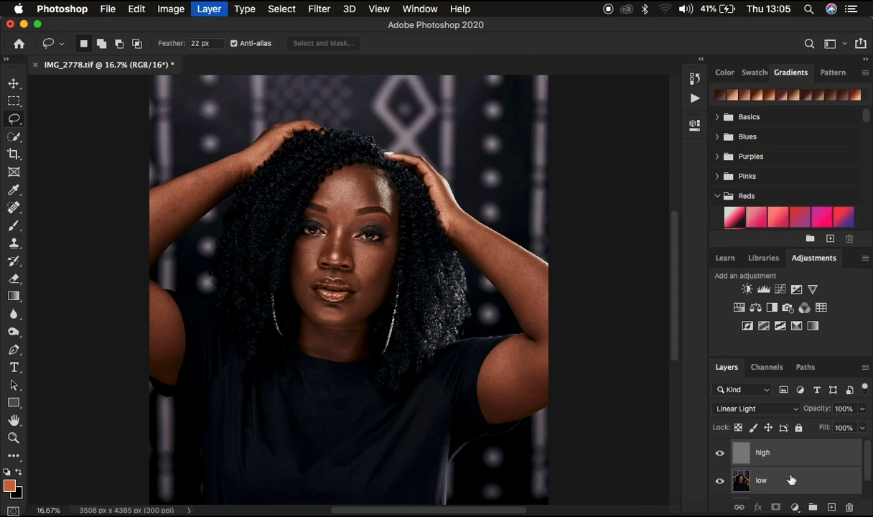
pyautogui.doubleClick(767, 446)
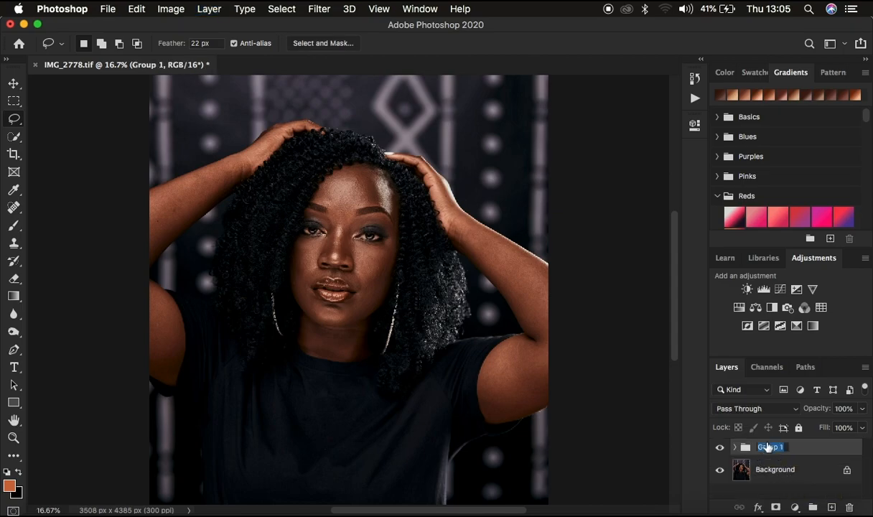
pyautogui.write('freq sep')
pyautogui.press('Return')
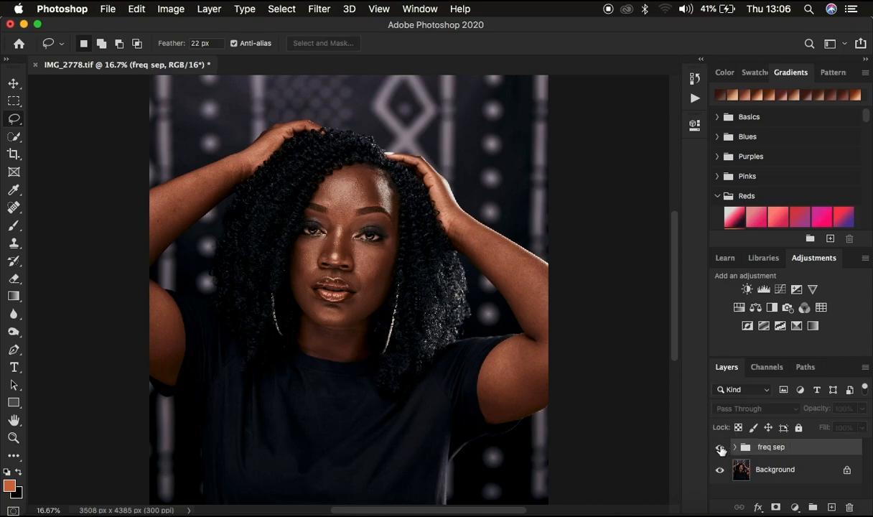
# Toggle the visibility of the freq sep group and the Background layer to compare the separation with the original
pyautogui.click(721, 447)
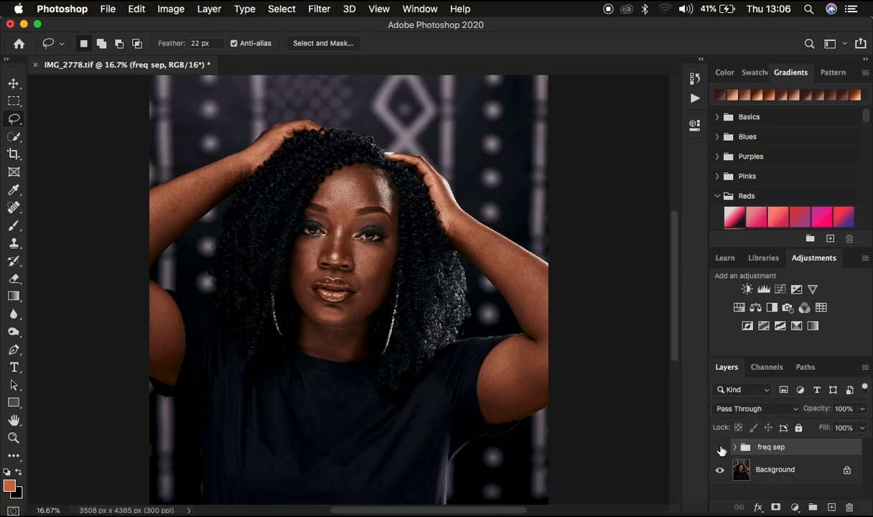
pyautogui.click(720, 469)
pyautogui.click(720, 447)
pyautogui.click(721, 471)
# Add a Black & White adjustment layer directly above the high layer inside the freq sep group
pyautogui.click(737, 449)
pyautogui.click(775, 470)
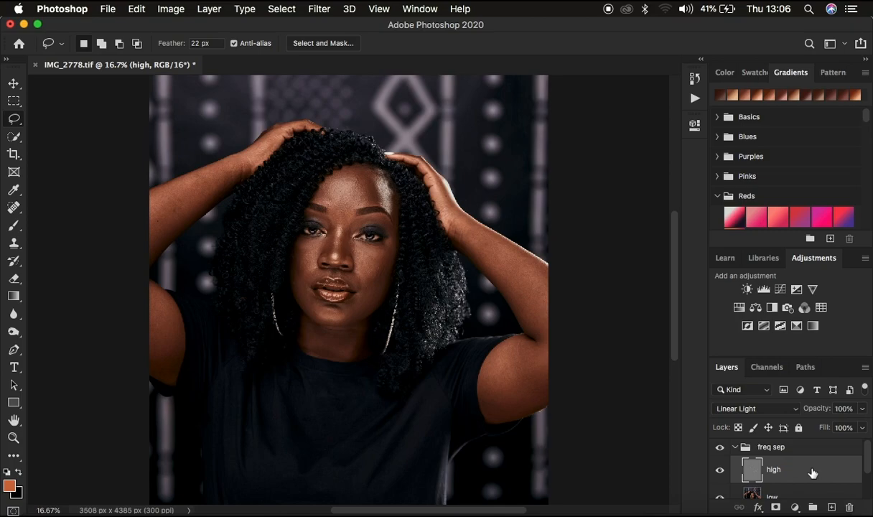
pyautogui.click(795, 508)
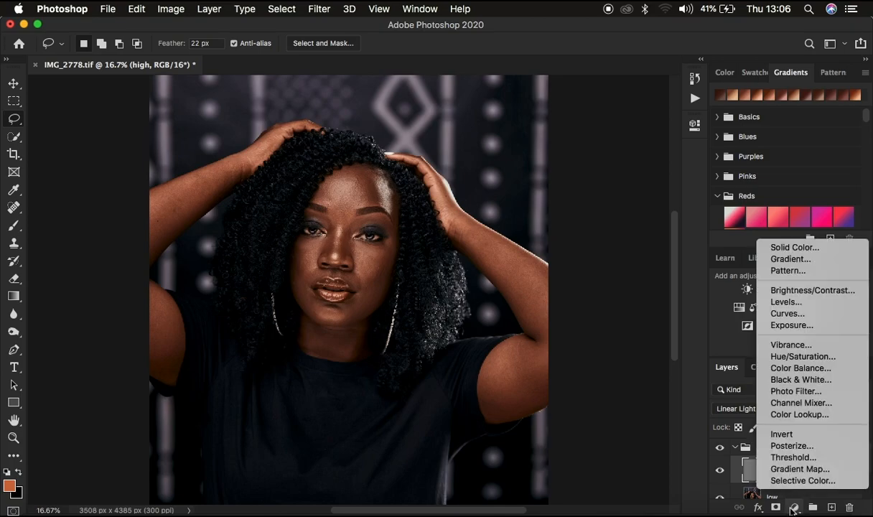
pyautogui.click(803, 380)
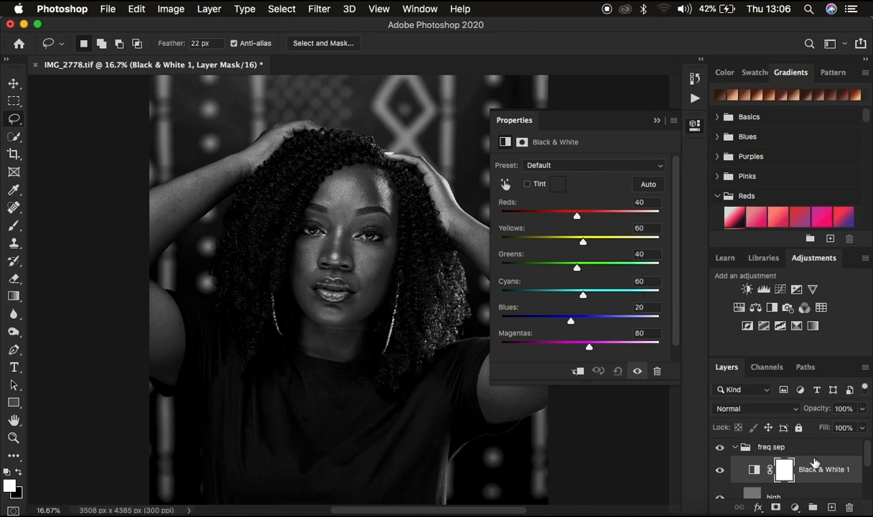
# Set the Black & White adjustment's Reds to -7 and Yellows to 83, then close its settings
pyautogui.scroll(-4, 803, 471)
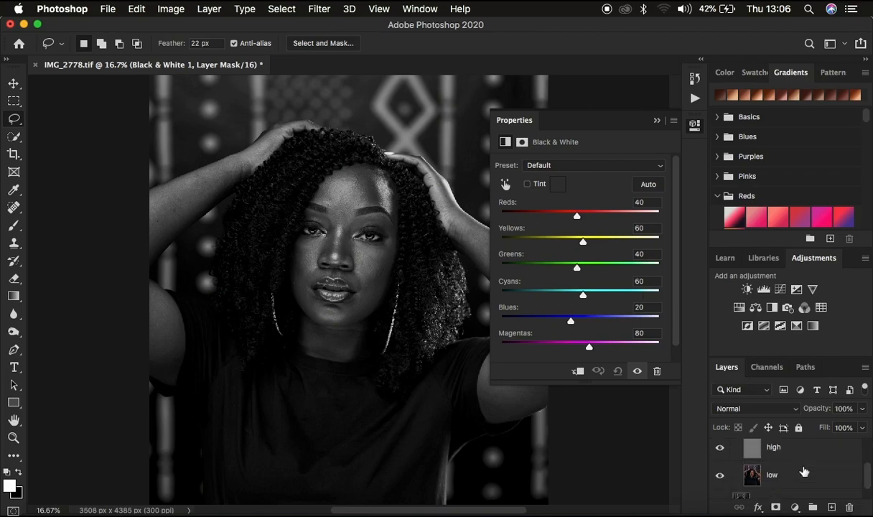
pyautogui.scroll(1, 800, 471)
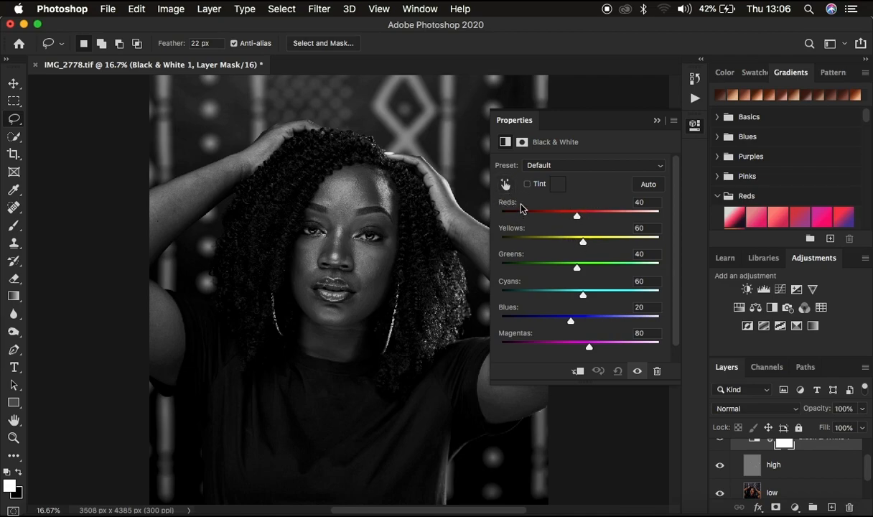
pyautogui.moveTo(577, 215); pyautogui.dragTo(591, 243)
pyautogui.moveTo(562, 218); pyautogui.dragTo(563, 219)
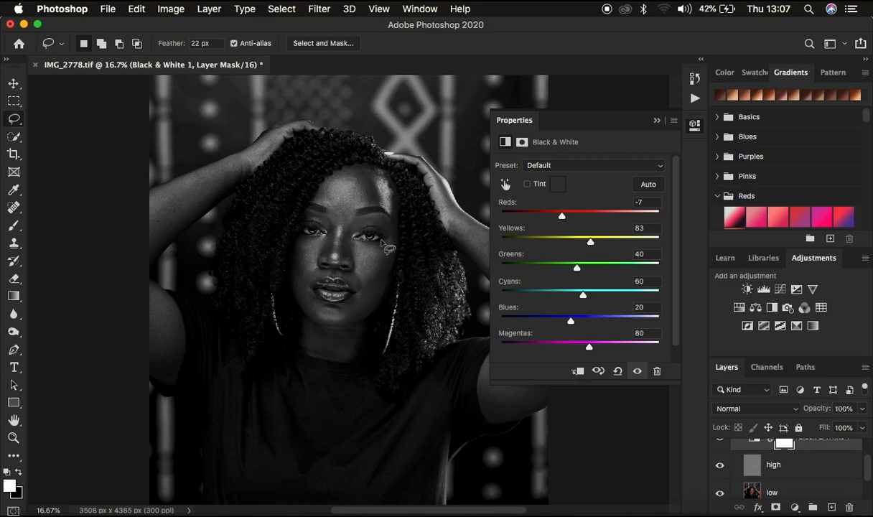
pyautogui.click(657, 120)
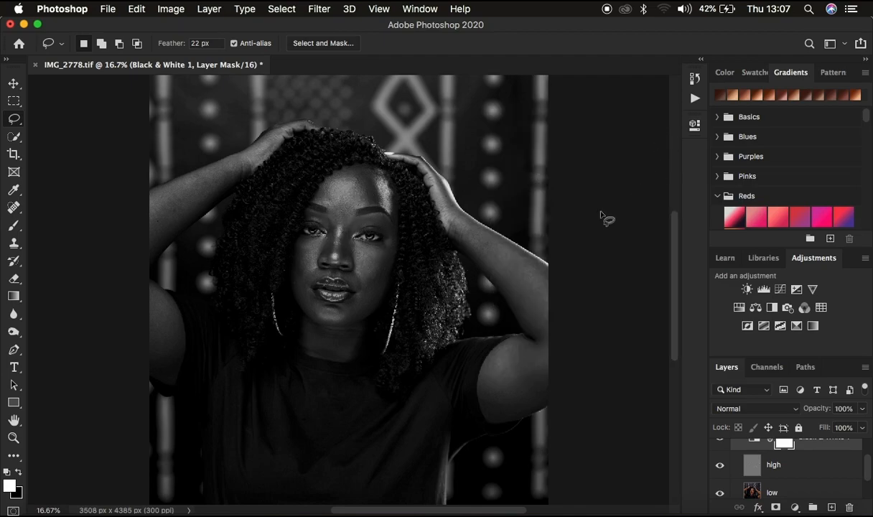
# Switch to the Mixer Brush tool, clean its loaded paint and turn on Sample All Layers
pyautogui.click(13, 227)
pyautogui.rightClick(14, 229)
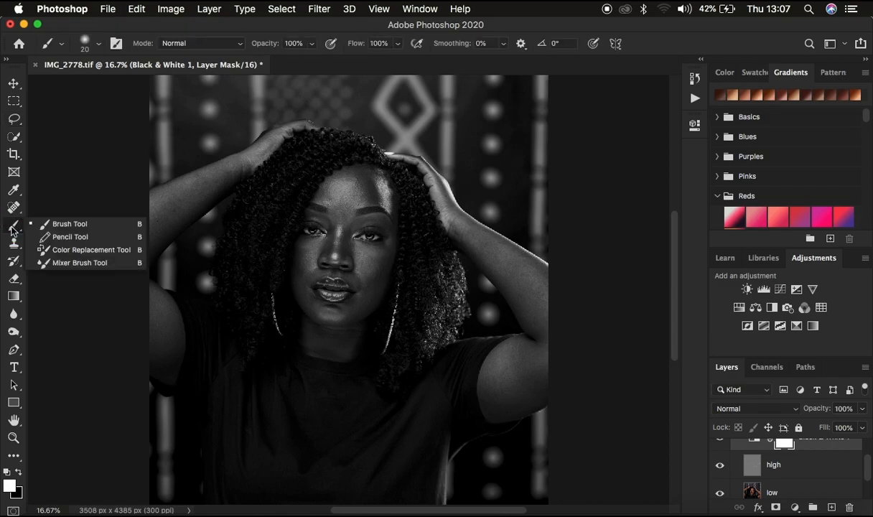
pyautogui.click(75, 263)
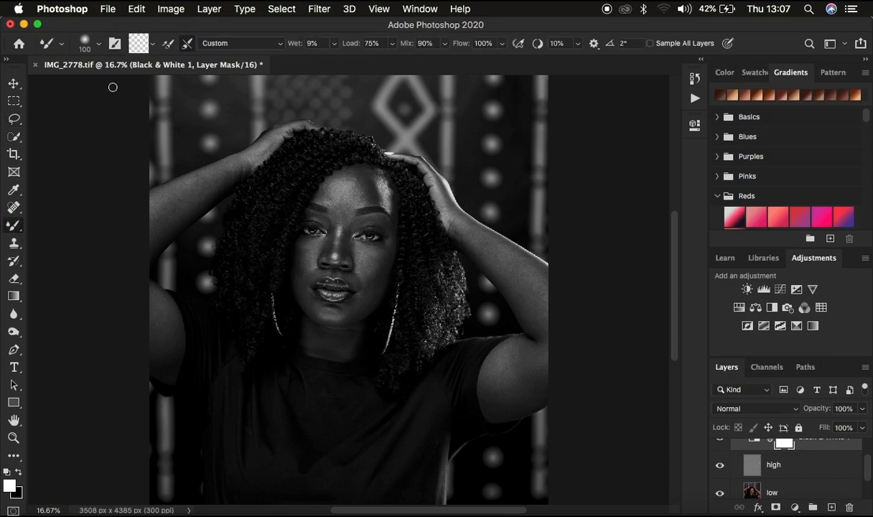
pyautogui.click(84, 43)
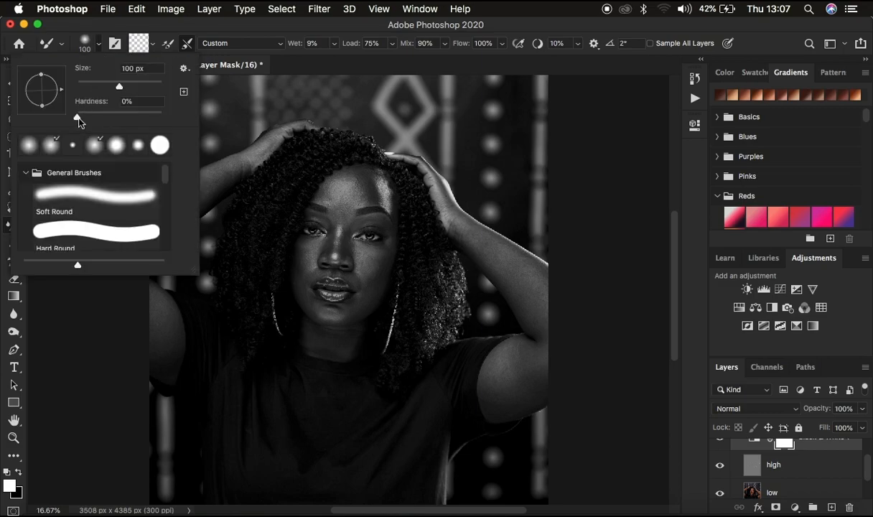
pyautogui.click(151, 44)
pyautogui.click(153, 44)
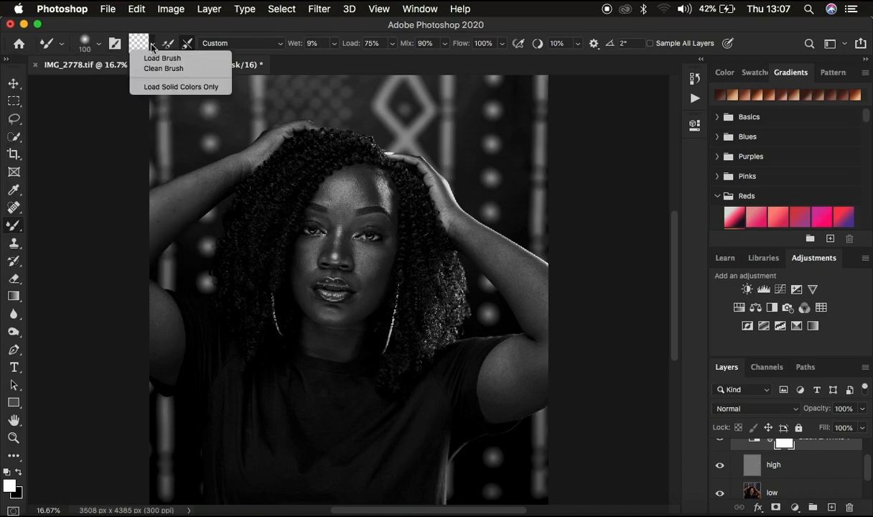
pyautogui.click(156, 69)
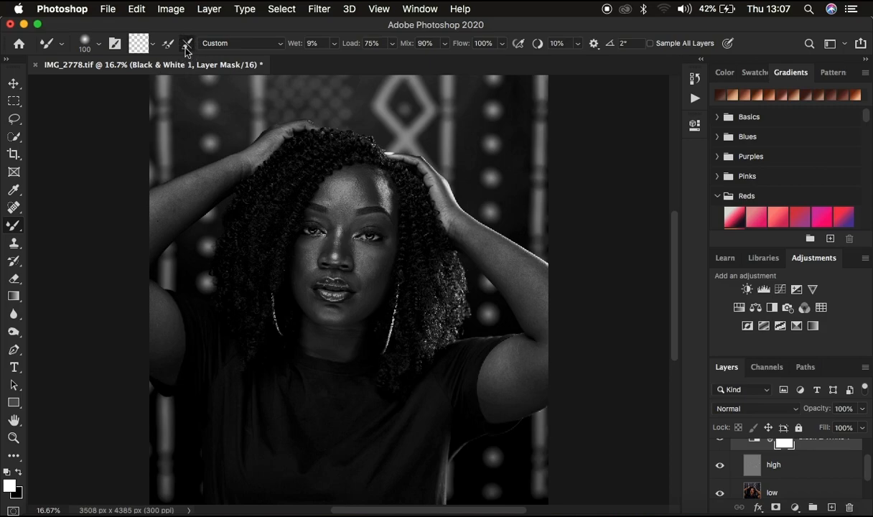
pyautogui.click(185, 46)
pyautogui.click(651, 45)
# Select the low layer for painting and hide the high texture layer
pyautogui.scroll(2, 776, 452)
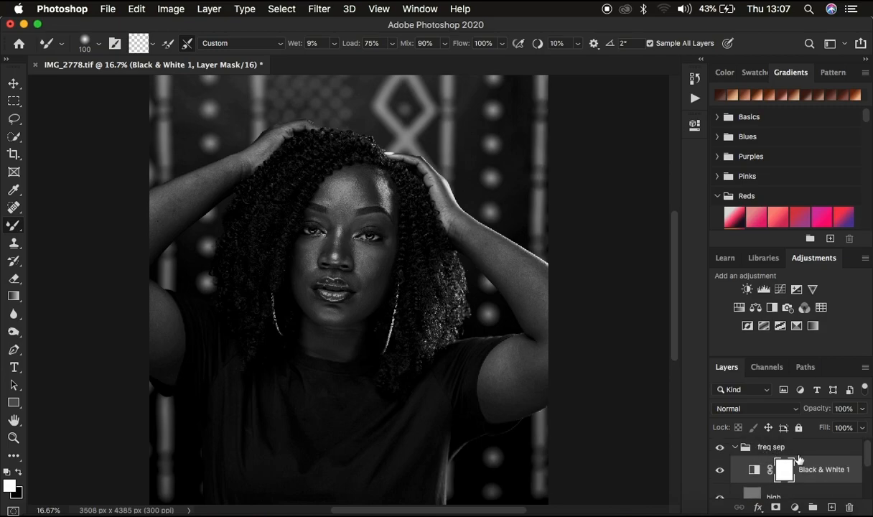
pyautogui.scroll(-3, 809, 472)
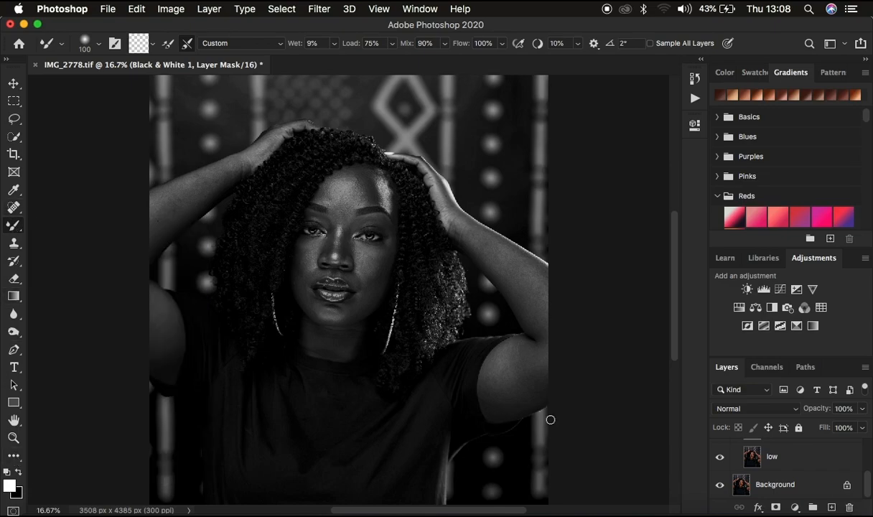
pyautogui.click(789, 457)
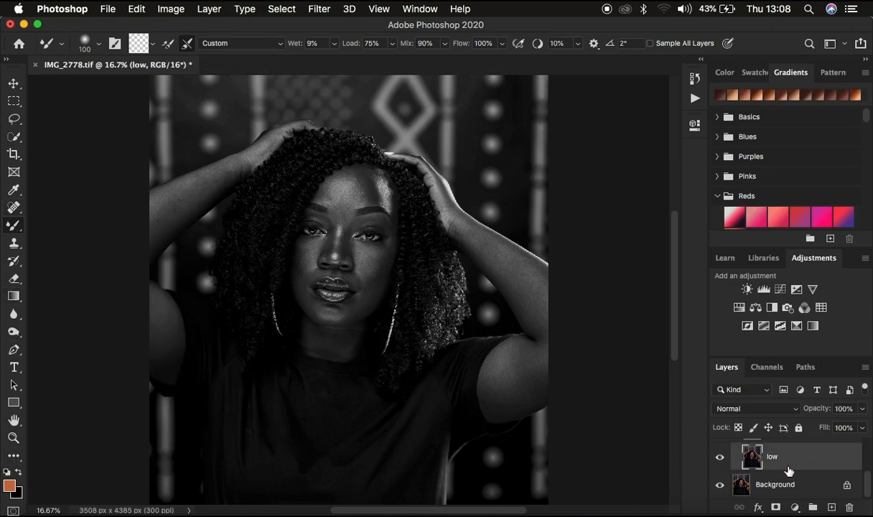
pyautogui.scroll(2, 788, 470)
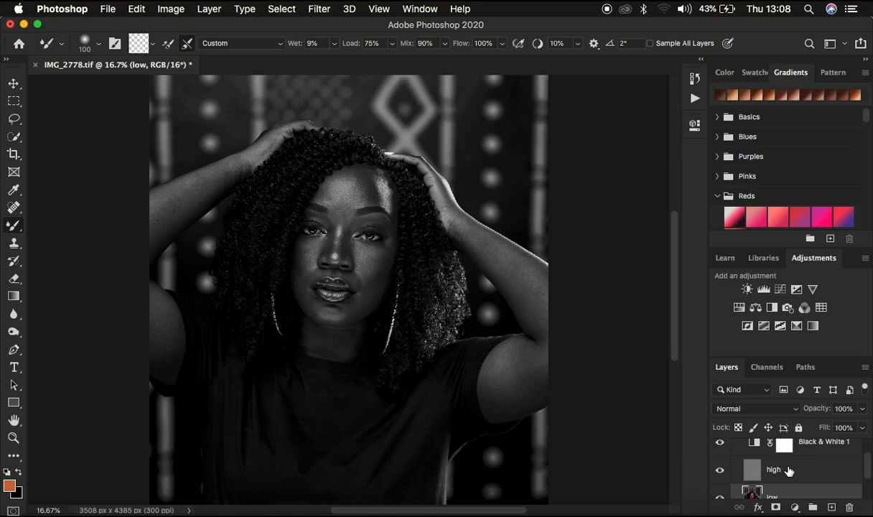
pyautogui.click(721, 470)
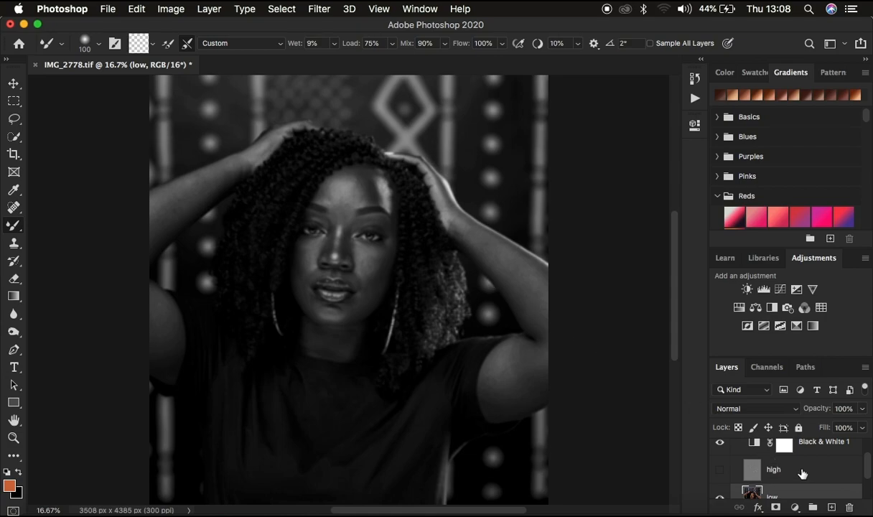
pyautogui.scroll(-2, 804, 474)
pyautogui.scroll(2, 810, 467)
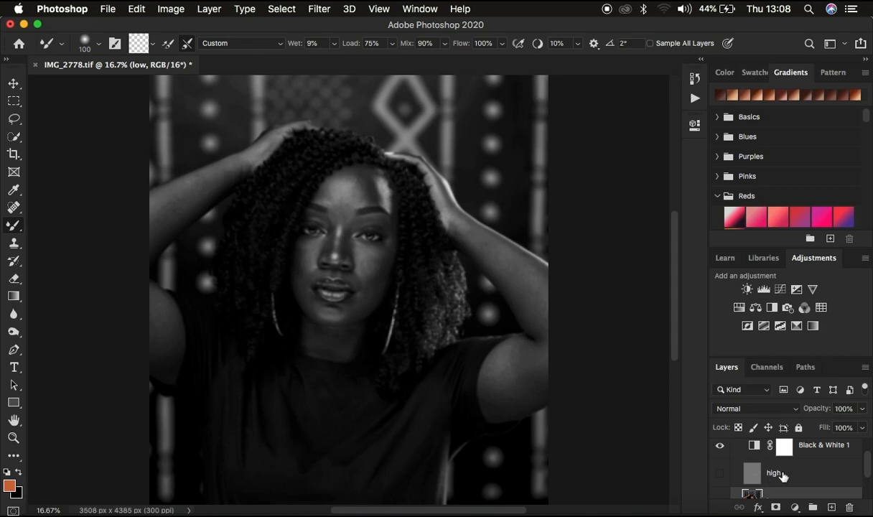
# Smooth the tonal transitions across the forehead on the low layer with the Mixer Brush at size 125
pyautogui.press('super+plus')
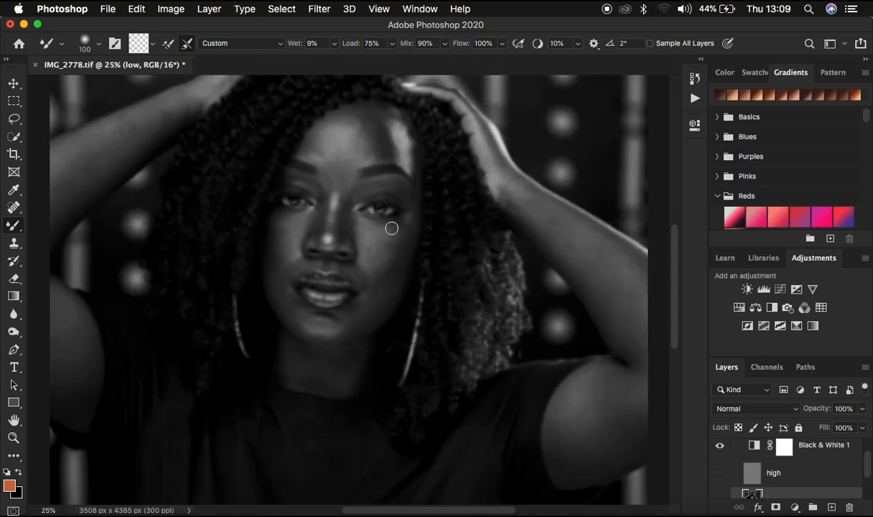
pyautogui.hscroll(-3, 391, 228)
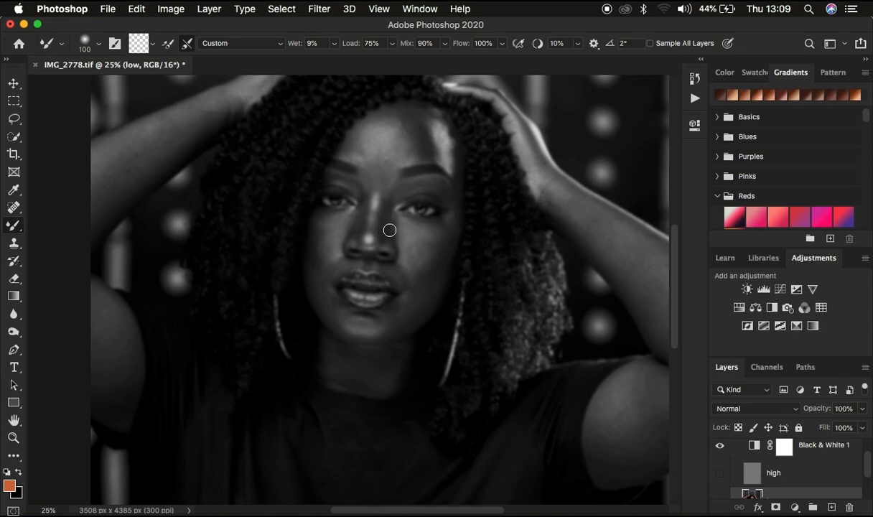
pyautogui.press('super+plus')
pyautogui.press('super+plus')
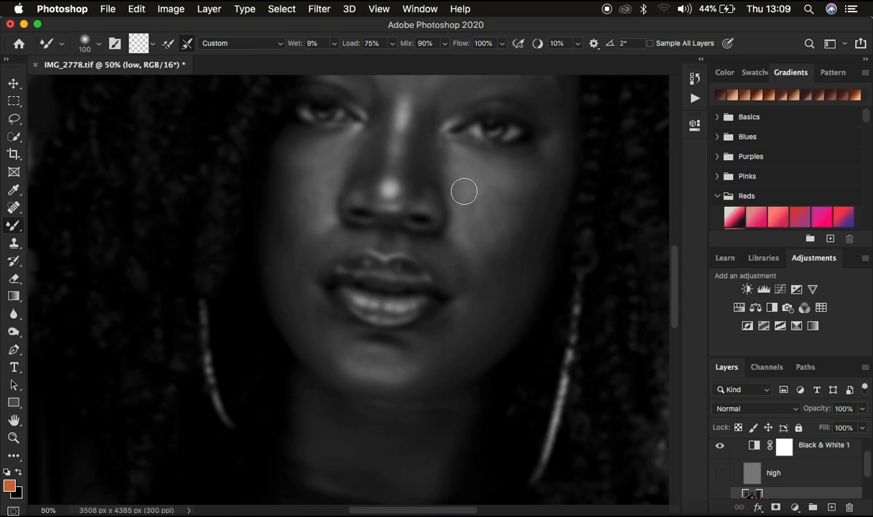
pyautogui.press('super+minus')
pyautogui.press('super+minus')
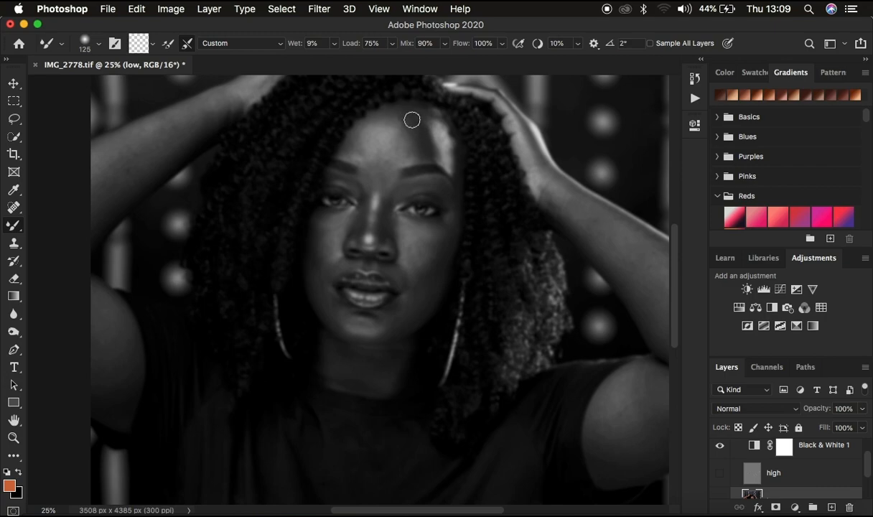
pyautogui.moveTo(370, 134)
pyautogui.mouseDown()
pyautogui.moveTo(361, 145)
pyautogui.moveTo(369, 153)
pyautogui.moveTo(361, 137)
pyautogui.moveTo(354, 144)
pyautogui.moveTo(363, 133)
pyautogui.mouseUp()
pyautogui.moveTo(410, 117)
pyautogui.mouseDown()
pyautogui.moveTo(423, 144)
pyautogui.moveTo(415, 117)
pyautogui.moveTo(407, 119)
pyautogui.moveTo(424, 130)
pyautogui.moveTo(399, 115)
pyautogui.moveTo(424, 130)
pyautogui.moveTo(438, 124)
pyautogui.moveTo(444, 148)
pyautogui.moveTo(411, 154)
pyautogui.moveTo(391, 124)
pyautogui.moveTo(409, 162)
pyautogui.moveTo(392, 137)
pyautogui.moveTo(401, 131)
pyautogui.moveTo(384, 119)
pyautogui.moveTo(402, 125)
pyautogui.moveTo(395, 160)
pyautogui.moveTo(357, 149)
pyautogui.moveTo(370, 127)
pyautogui.moveTo(363, 132)
pyautogui.moveTo(372, 141)
pyautogui.moveTo(394, 132)
pyautogui.moveTo(400, 150)
pyautogui.moveTo(393, 135)
pyautogui.moveTo(372, 130)
pyautogui.moveTo(399, 119)
pyautogui.moveTo(411, 138)
pyautogui.moveTo(406, 156)
pyautogui.moveTo(360, 156)
pyautogui.moveTo(372, 125)
pyautogui.moveTo(365, 151)
pyautogui.moveTo(384, 121)
pyautogui.moveTo(372, 129)
pyautogui.moveTo(402, 117)
pyautogui.moveTo(411, 150)
pyautogui.moveTo(409, 113)
pyautogui.moveTo(436, 122)
pyautogui.moveTo(444, 156)
pyautogui.moveTo(431, 133)
pyautogui.moveTo(369, 142)
pyautogui.moveTo(362, 156)
pyautogui.moveTo(355, 152)
pyautogui.moveTo(392, 165)
pyautogui.moveTo(362, 163)
pyautogui.moveTo(376, 167)
pyautogui.moveTo(357, 147)
pyautogui.moveTo(349, 150)
pyautogui.moveTo(386, 119)
pyautogui.moveTo(374, 144)
pyautogui.moveTo(382, 139)
pyautogui.moveTo(357, 156)
pyautogui.mouseUp()
pyautogui.moveTo(387, 120)
pyautogui.mouseDown()
pyautogui.moveTo(401, 156)
pyautogui.moveTo(382, 134)
pyautogui.moveTo(393, 146)
pyautogui.moveTo(387, 158)
pyautogui.moveTo(386, 130)
pyautogui.moveTo(375, 138)
pyautogui.moveTo(403, 121)
pyautogui.moveTo(391, 116)
pyautogui.moveTo(420, 154)
pyautogui.moveTo(420, 130)
pyautogui.moveTo(421, 154)
pyautogui.moveTo(412, 156)
pyautogui.moveTo(435, 135)
pyautogui.moveTo(441, 164)
pyautogui.moveTo(432, 123)
pyautogui.moveTo(444, 159)
pyautogui.mouseUp()
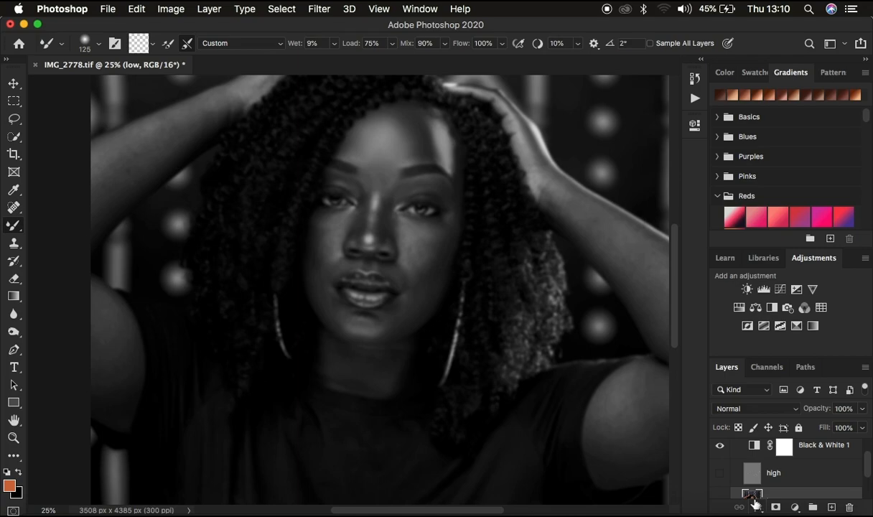
# Show the high layer, hide the Black & White adjustment and toggle the freq sep group to compare before and after
pyautogui.click(720, 477)
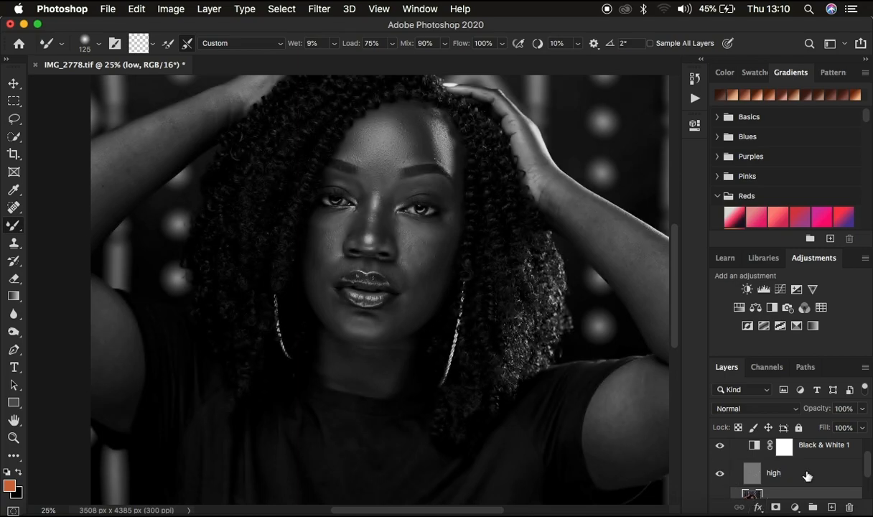
pyautogui.scroll(1, 731, 470)
pyautogui.click(722, 471)
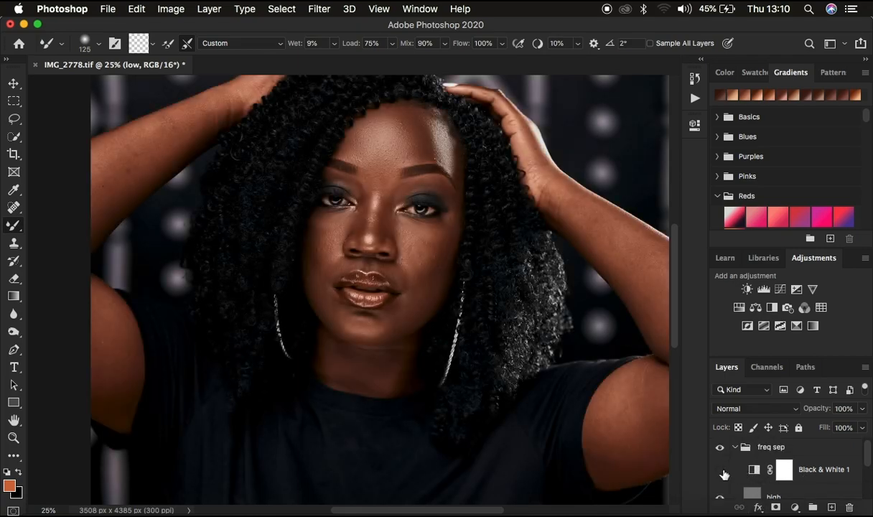
pyautogui.click(719, 449)
pyautogui.click(719, 447)
pyautogui.click(718, 448)
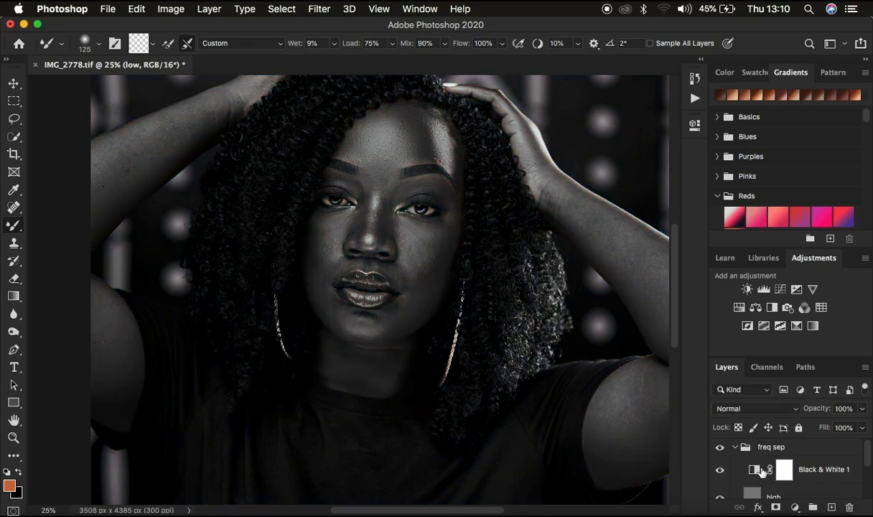
# Hide the high layer again and blend the cheek beside the nose and the nose bridge on the low layer
pyautogui.click(720, 497)
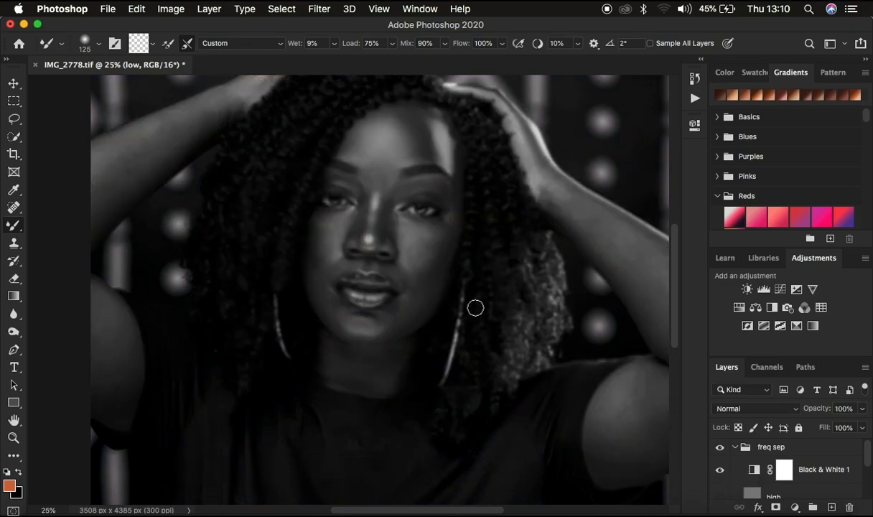
pyautogui.press(']')
pyautogui.press(']')
pyautogui.press('[')
pyautogui.press('[')
pyautogui.moveTo(328, 229); pyautogui.dragTo(328, 232)
pyautogui.click(319, 244)
pyautogui.moveTo(384, 179)
pyautogui.mouseDown()
pyautogui.moveTo(397, 206)
pyautogui.moveTo(385, 208)
pyautogui.moveTo(394, 197)
pyautogui.moveTo(386, 206)
pyautogui.moveTo(384, 229)
pyautogui.mouseUp()
pyautogui.press('[')
pyautogui.press('[')
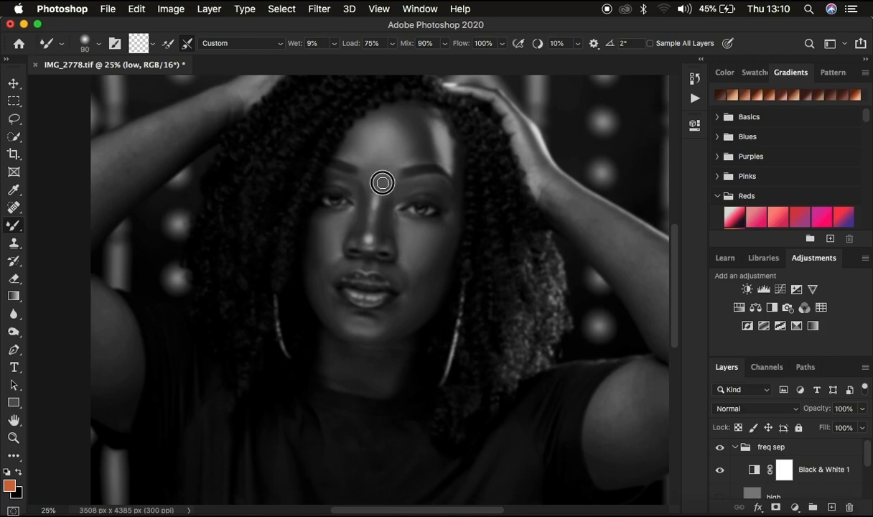
# Blend the tones across the lower cheek and chin on the low layer with the Mixer Brush at sizes 125 and 90
pyautogui.press(']')
pyautogui.press(']')
pyautogui.click(440, 267)
pyautogui.moveTo(441, 267); pyautogui.dragTo(363, 321)
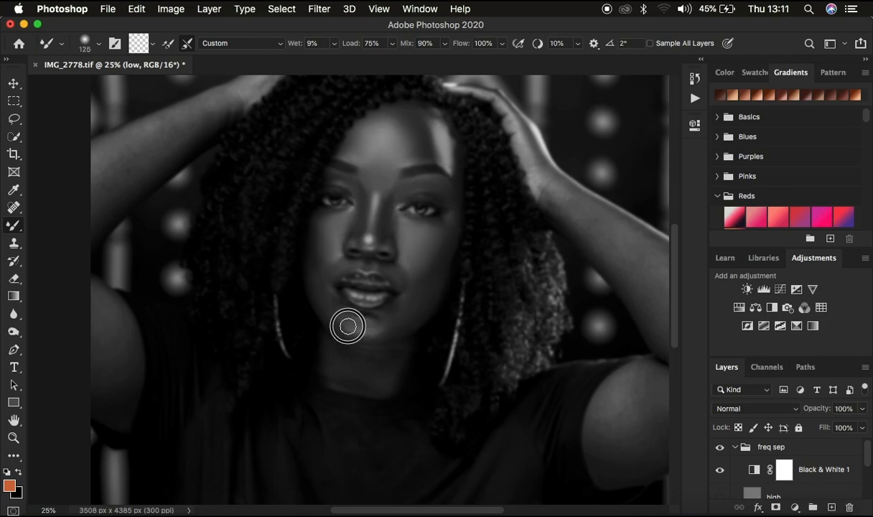
pyautogui.press('[')
pyautogui.press('[')
pyautogui.press(']')
pyautogui.press(']')
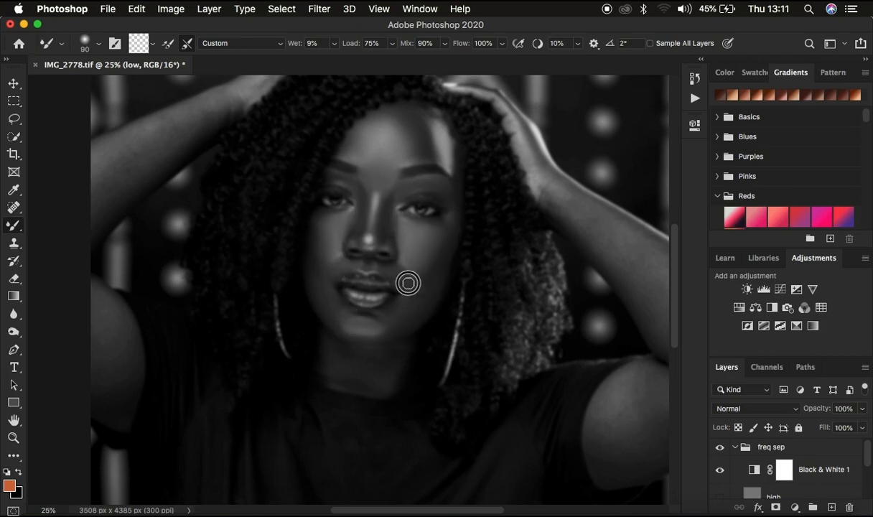
# Blend the area beside the nose bridge on the low layer and toggle the freq sep group to compare before and after
pyautogui.moveTo(389, 211)
pyautogui.mouseDown()
pyautogui.moveTo(321, 279)
pyautogui.moveTo(335, 260)
pyautogui.moveTo(352, 333)
pyautogui.moveTo(401, 263)
pyautogui.moveTo(440, 236)
pyautogui.moveTo(411, 300)
pyautogui.moveTo(320, 248)
pyautogui.moveTo(355, 156)
pyautogui.moveTo(419, 152)
pyautogui.moveTo(365, 195)
pyautogui.mouseUp()
pyautogui.click(721, 448)
pyautogui.click(720, 448)
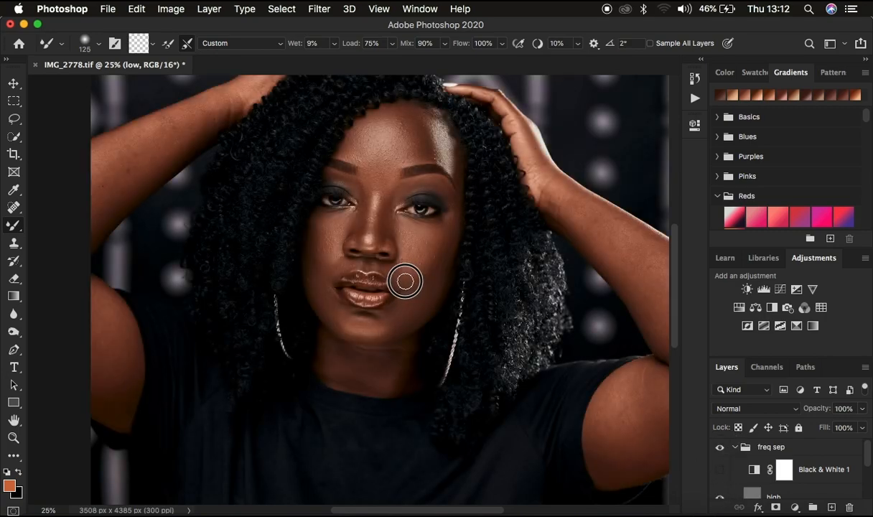
# Smooth the remaining skin transitions on the low layer with the Mixer Brush at larger sizes, including 250 and 200
pyautogui.press('super+minus')
pyautogui.press(']')
pyautogui.press(']')
pyautogui.press(']')
pyautogui.press(']')
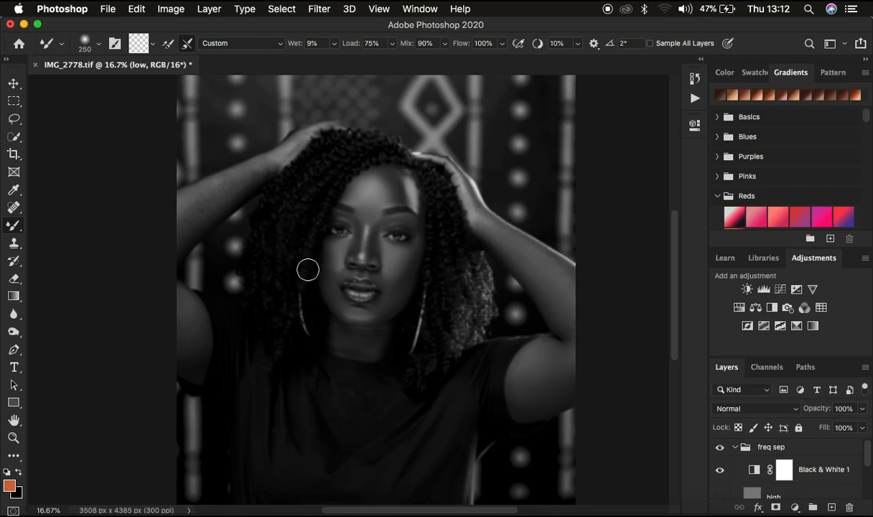
pyautogui.press('[')
pyautogui.press('[')
pyautogui.press('[')
pyautogui.press('[')
pyautogui.press('[')
pyautogui.press('[')
pyautogui.press('[')
pyautogui.press(']')
pyautogui.press(']')
pyautogui.press(']')
pyautogui.press(']')
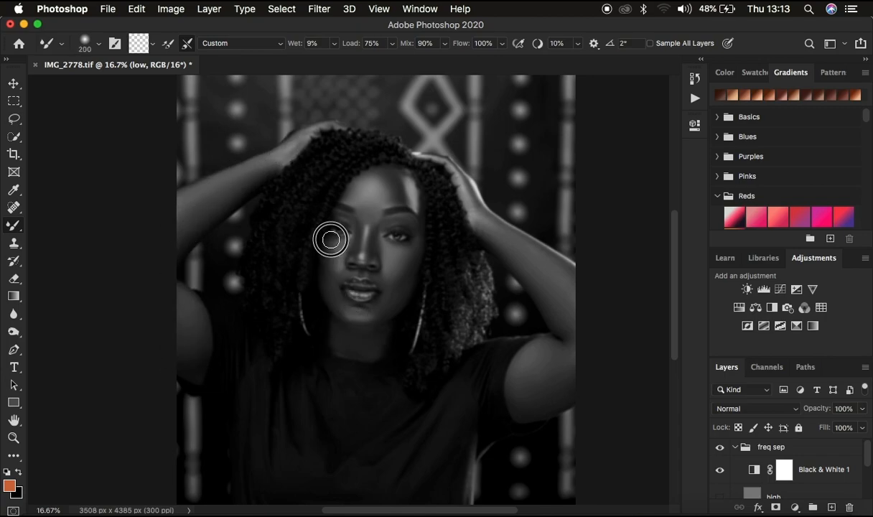
# Show the high layer, hide the Black & White 1 adjustment and toggle the freq sep group to compare the result
pyautogui.click(720, 497)
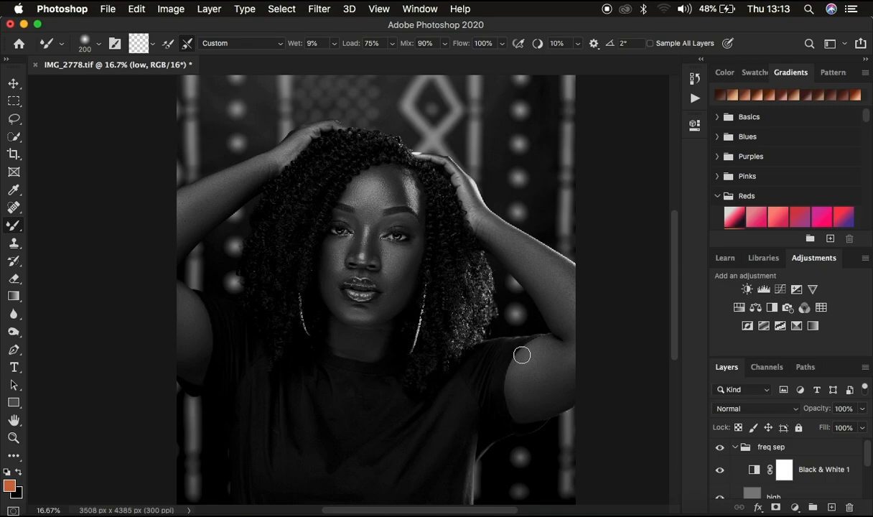
pyautogui.click(720, 469)
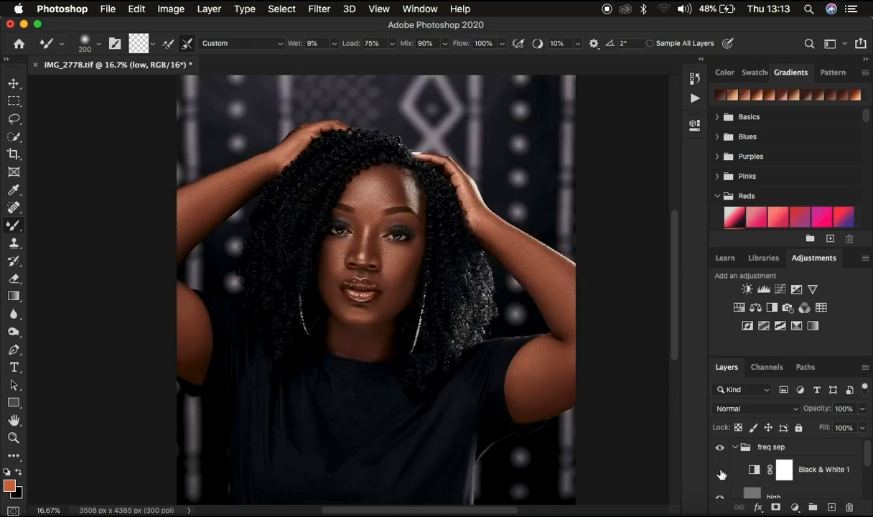
pyautogui.scroll(-2, 788, 469)
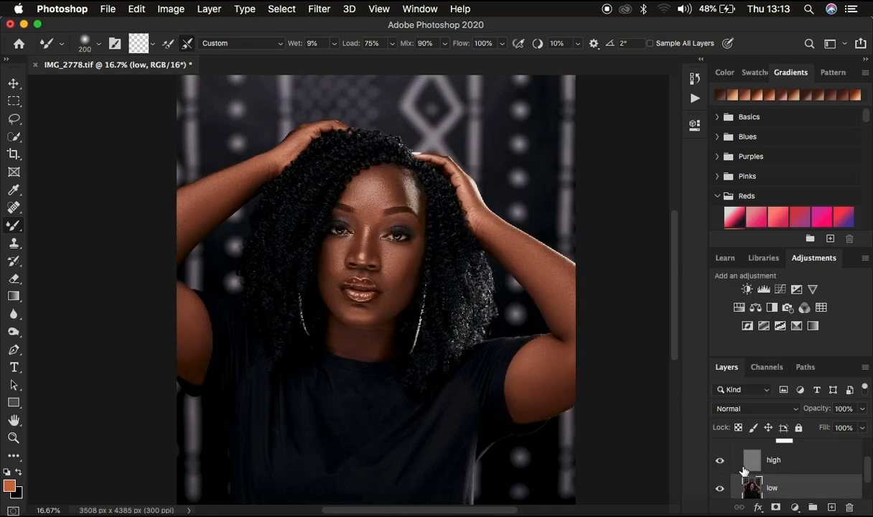
pyautogui.scroll(1, 796, 469)
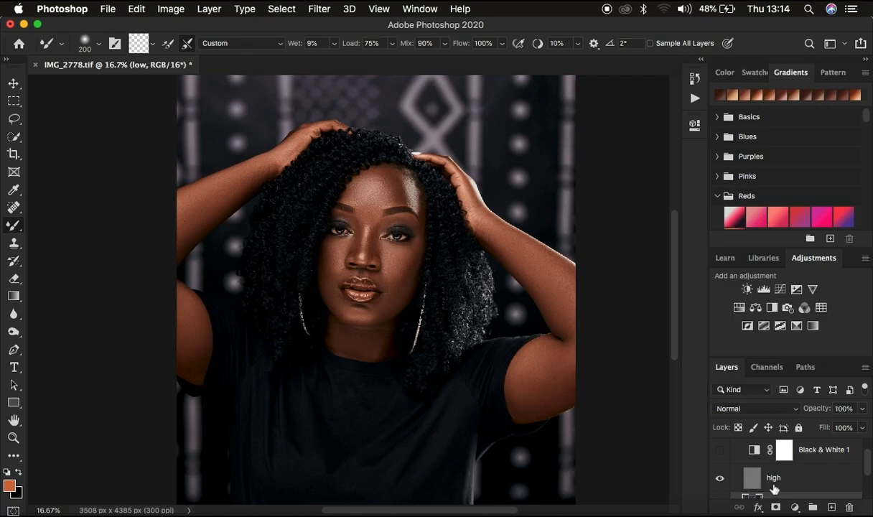
pyautogui.scroll(1, 784, 483)
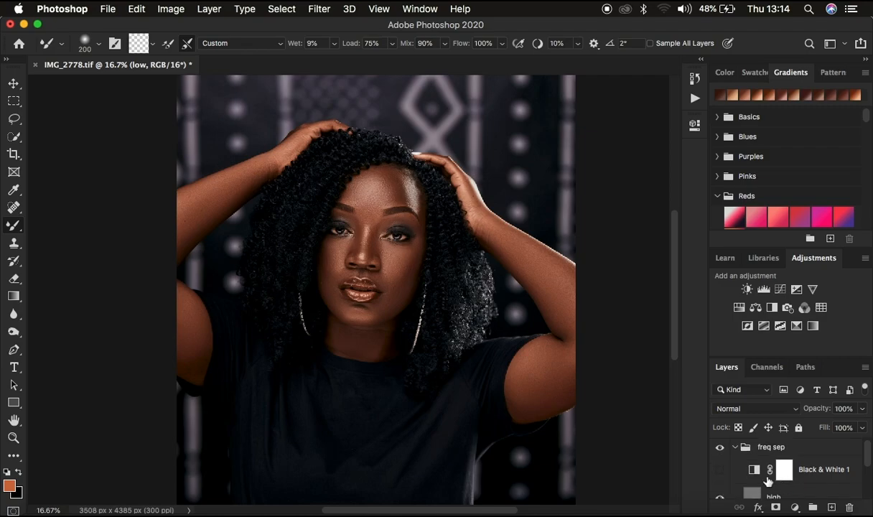
pyautogui.click(720, 449)
pyautogui.click(719, 449)
# Blend the skin of both upper arms and the raised forearm on the low layer with the Mixer Brush at size 200
pyautogui.press('super+minus')
pyautogui.press('super+minus')
pyautogui.press('super+plus')
pyautogui.press('super+plus')
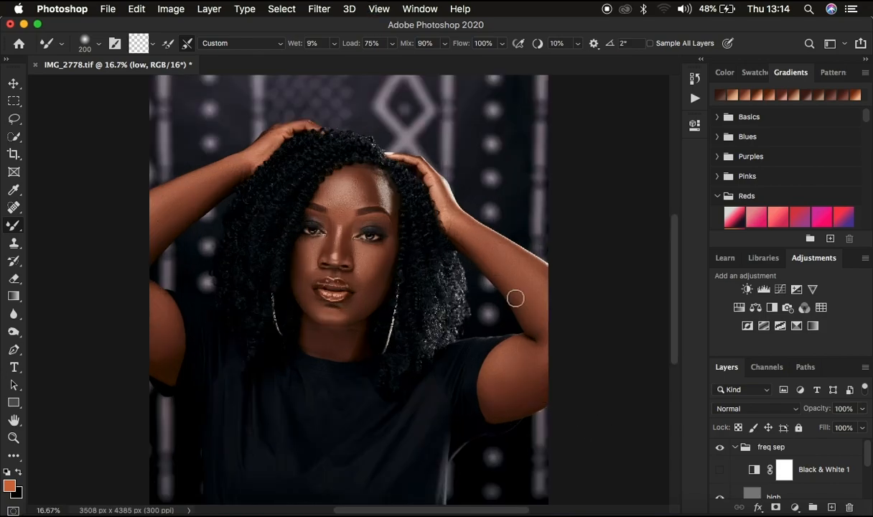
pyautogui.moveTo(517, 380); pyautogui.dragTo(488, 399)
pyautogui.moveTo(166, 330); pyautogui.dragTo(163, 328)
pyautogui.moveTo(207, 181); pyautogui.dragTo(237, 152)
# Outline the forehead between the hairline and the eyebrows with the Lasso tool, using a 22 px feather
pyautogui.click(15, 120)
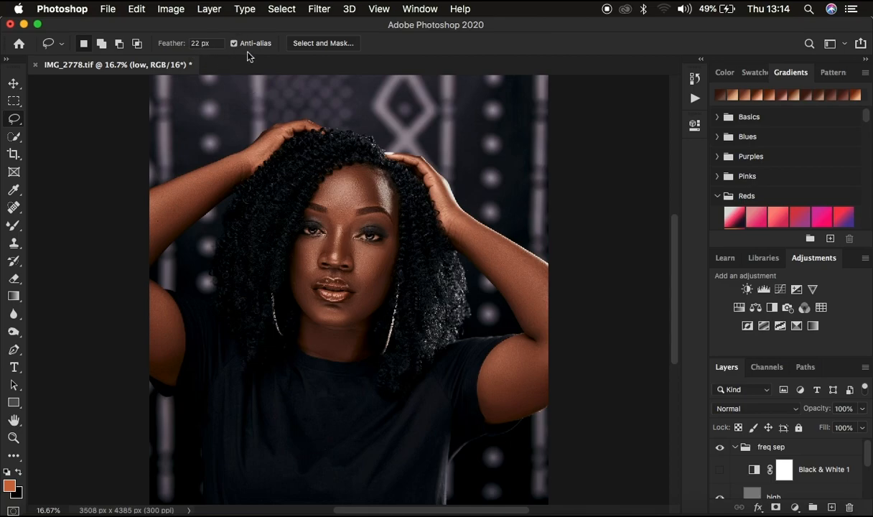
pyautogui.press('super+equal')
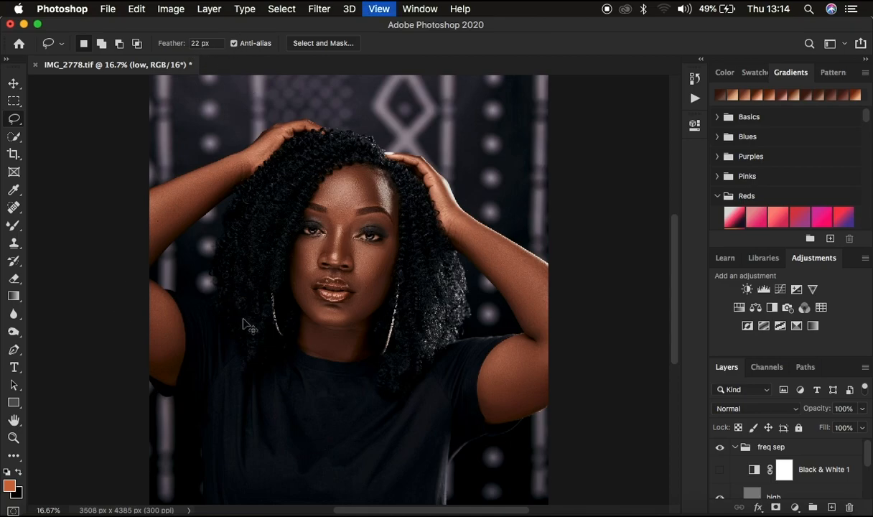
pyautogui.press('super+equal')
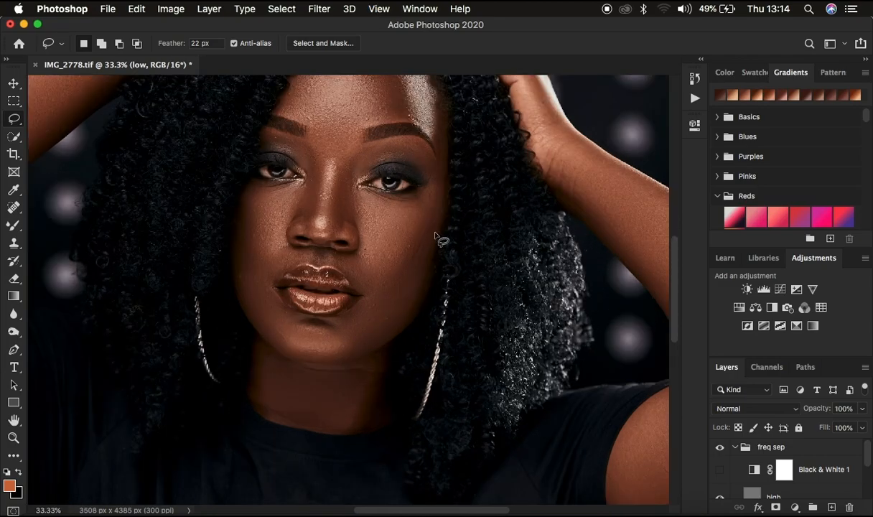
pyautogui.scroll(3, 435, 230)
pyautogui.click(343, 143)
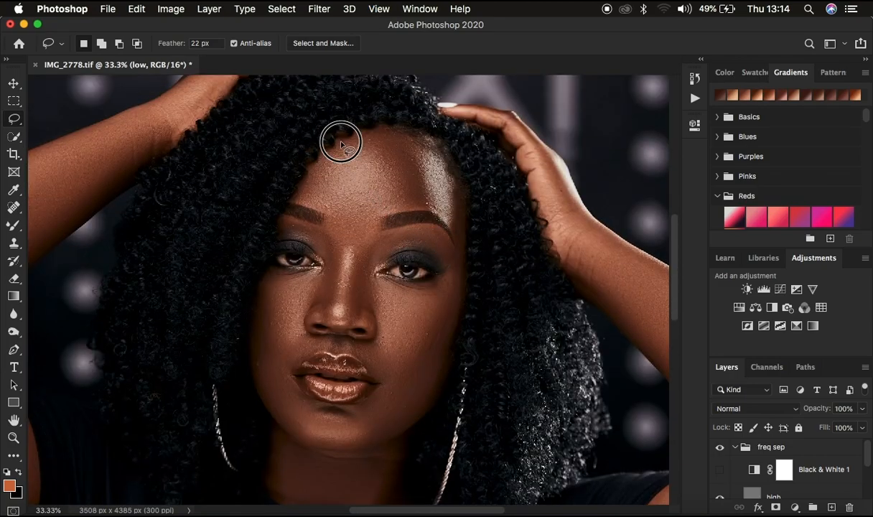
pyautogui.moveTo(355, 142)
pyautogui.mouseDown()
pyautogui.moveTo(402, 132)
pyautogui.moveTo(427, 188)
pyautogui.moveTo(427, 212)
pyautogui.moveTo(402, 211)
pyautogui.moveTo(349, 234)
pyautogui.moveTo(304, 194)
pyautogui.moveTo(321, 158)
pyautogui.moveTo(354, 141)
pyautogui.mouseUp()
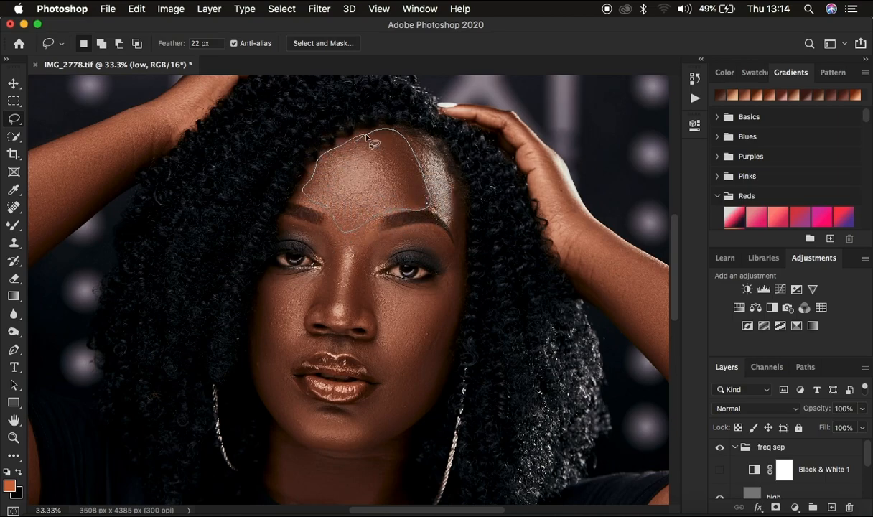
# Apply a Gaussian Blur with a radius of 21 pixels to the forehead selection on the low layer
pyautogui.click(319, 9)
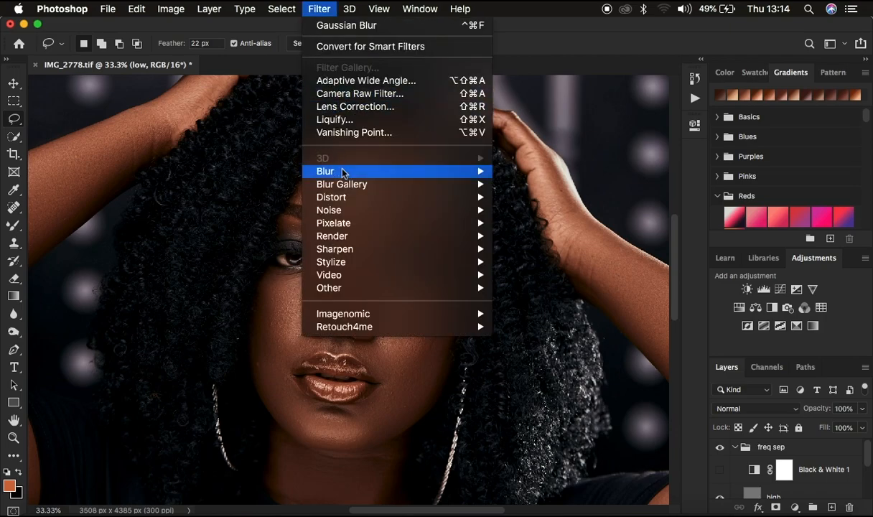
pyautogui.moveTo(468, 171)
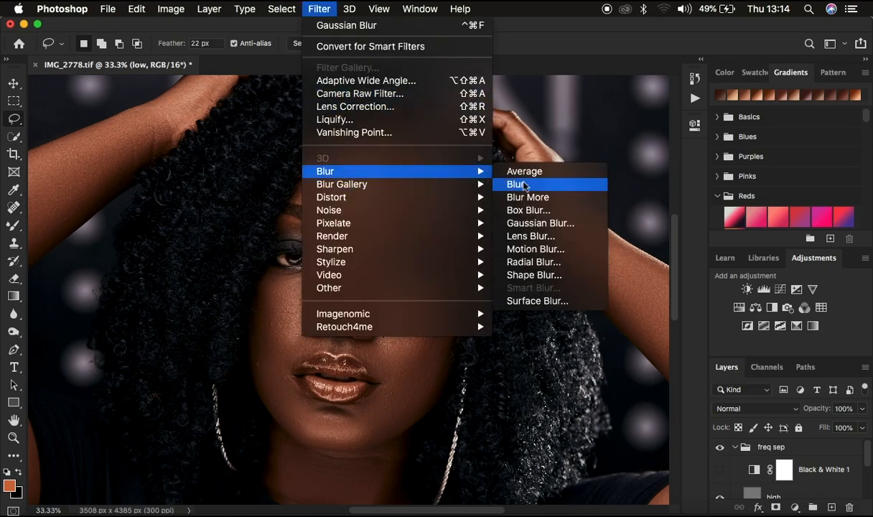
pyautogui.click(549, 224)
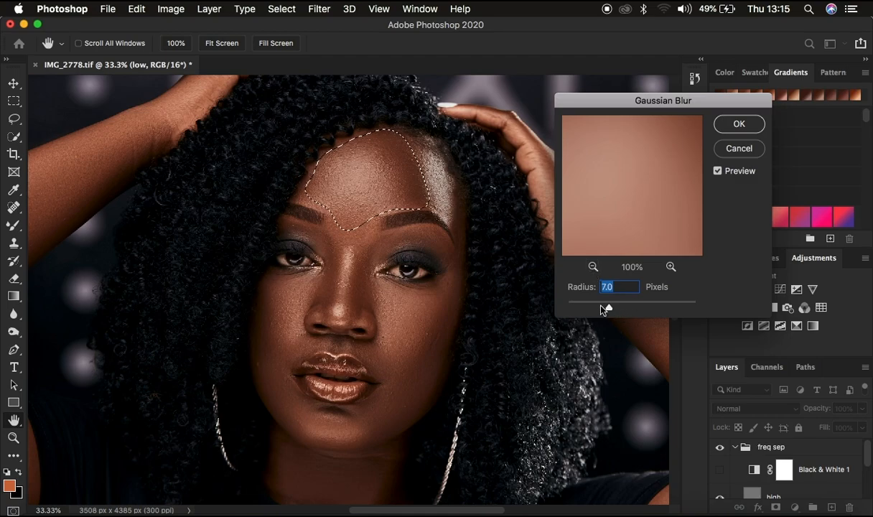
pyautogui.moveTo(610, 309); pyautogui.dragTo(625, 309)
pyautogui.write('7')
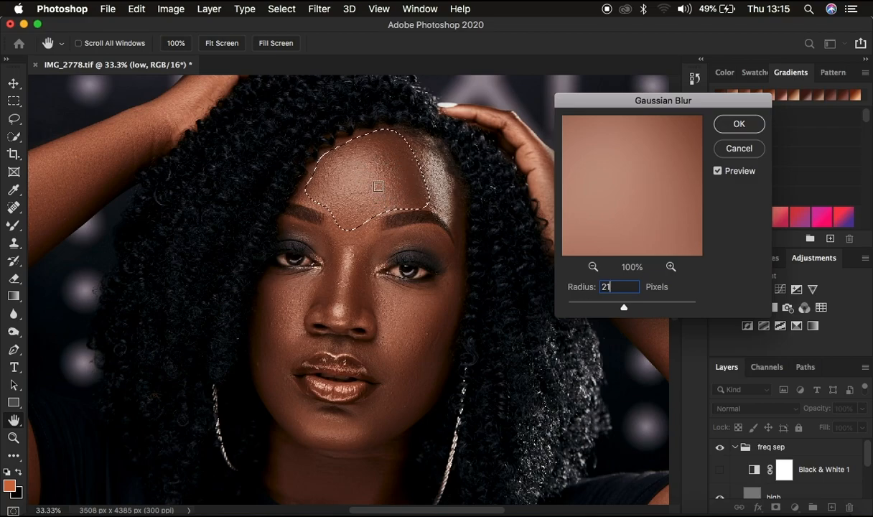
pyautogui.click(737, 126)
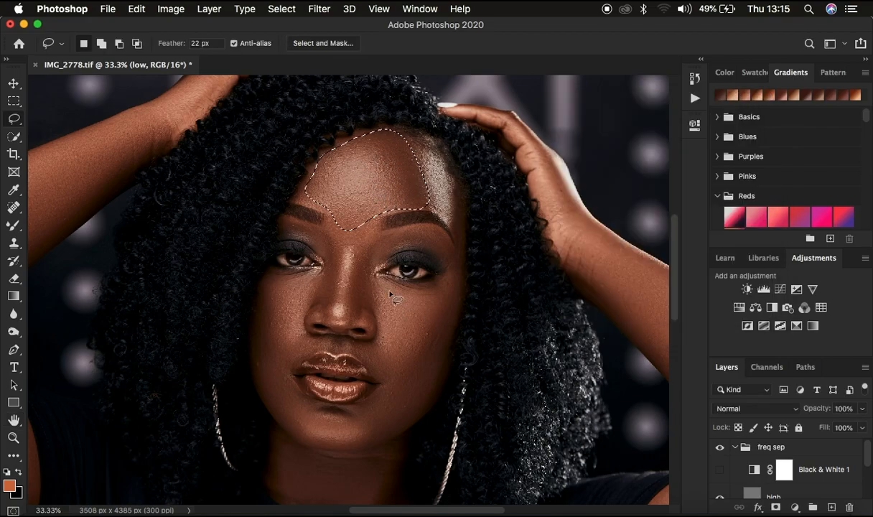
# Lasso the cheek under the eye on the image's right side and apply the last Gaussian Blur, then deselect
pyautogui.moveTo(391, 280); pyautogui.dragTo(451, 278)
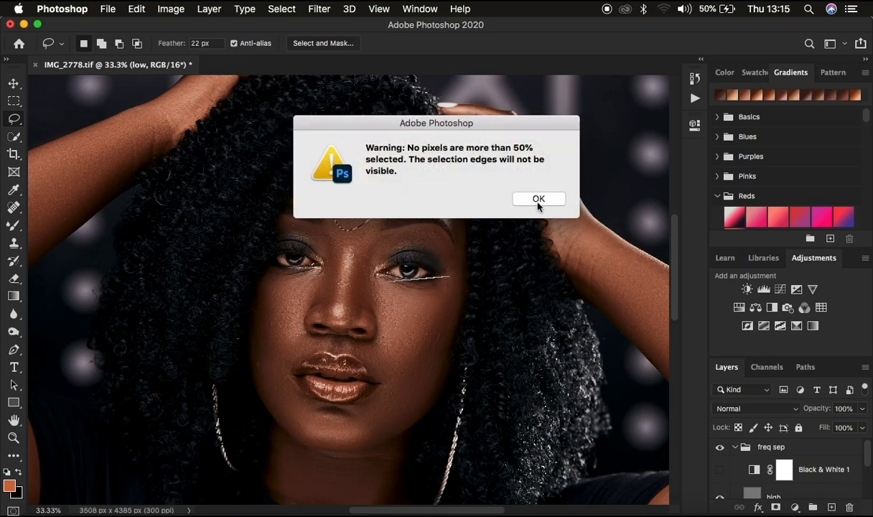
pyautogui.press('Return')
pyautogui.moveTo(372, 275)
pyautogui.mouseDown()
pyautogui.moveTo(388, 351)
pyautogui.moveTo(417, 351)
pyautogui.moveTo(445, 319)
pyautogui.moveTo(452, 292)
pyautogui.moveTo(372, 280)
pyautogui.mouseUp()
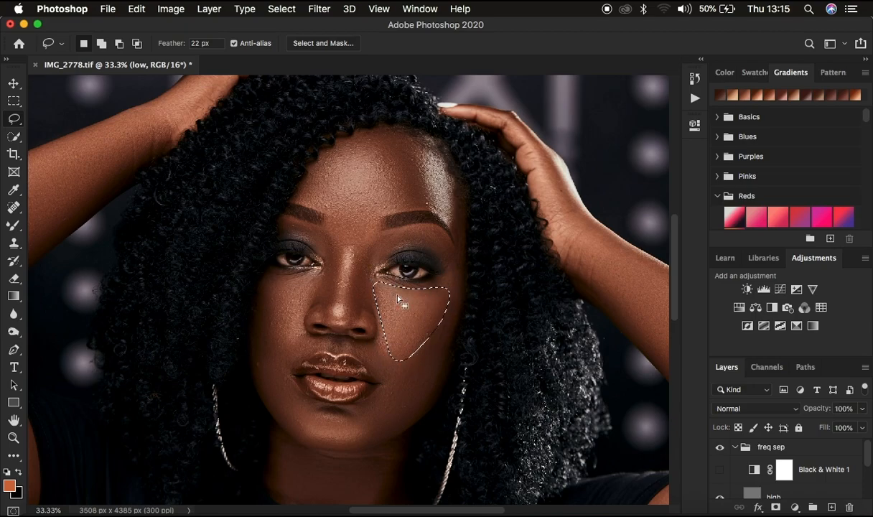
pyautogui.rightClick(405, 307)
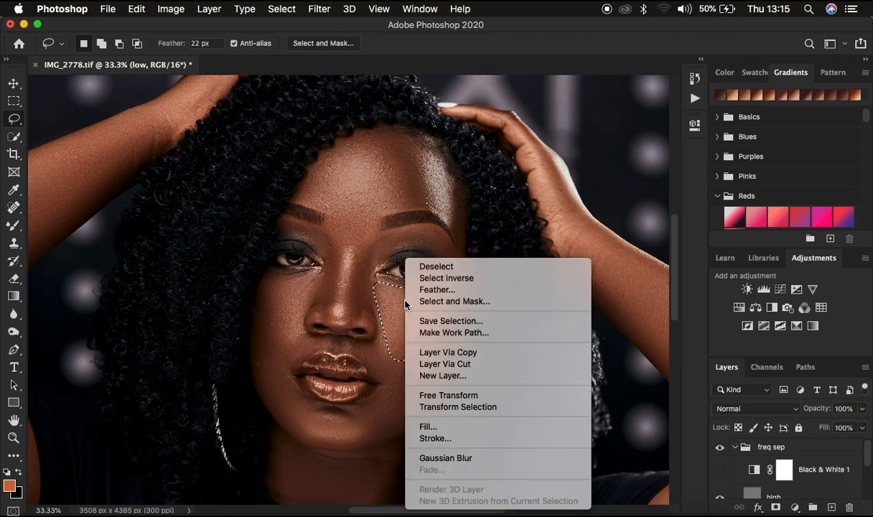
pyautogui.click(451, 459)
pyautogui.click(483, 427)
# Lasso the opposite cheek under the other eye, repeat the Gaussian Blur on it and clear the selection
pyautogui.click(276, 280)
pyautogui.moveTo(276, 280)
pyautogui.mouseDown()
pyautogui.moveTo(321, 279)
pyautogui.moveTo(288, 341)
pyautogui.moveTo(266, 346)
pyautogui.moveTo(265, 287)
pyautogui.mouseUp()
pyautogui.rightClick(274, 320)
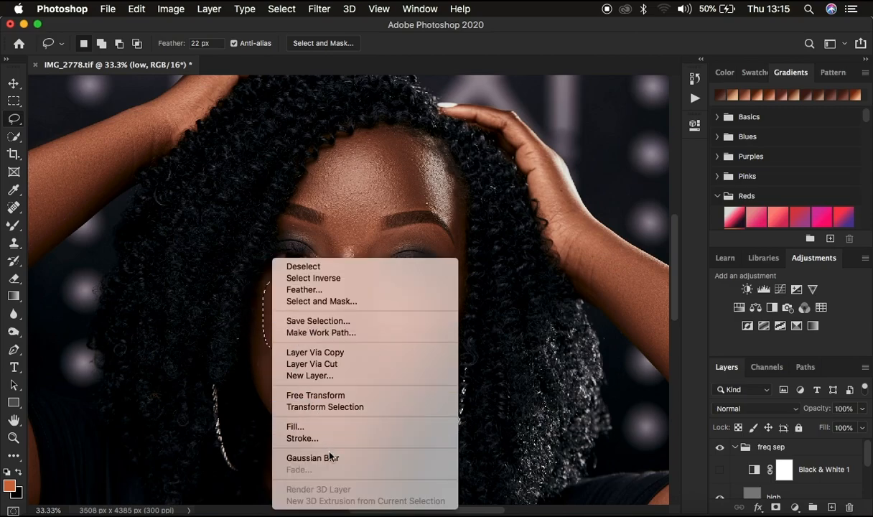
pyautogui.click(314, 436)
pyautogui.click(364, 438)
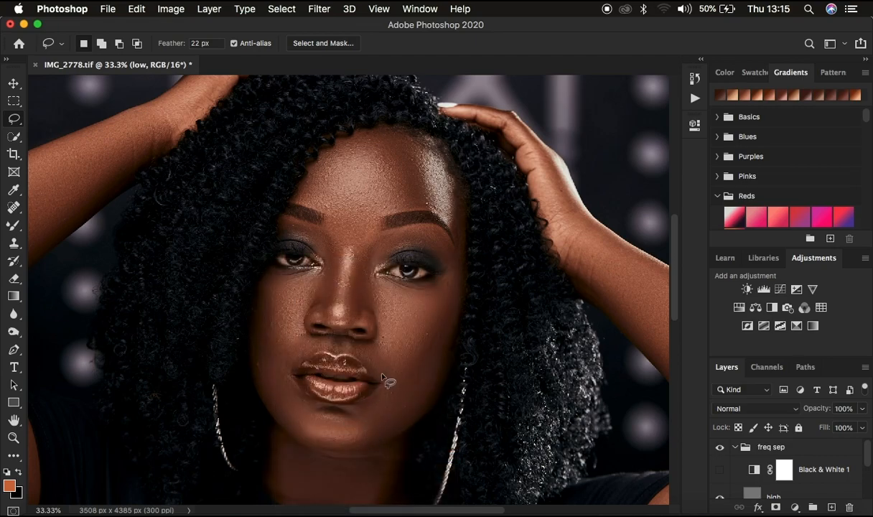
# Lasso the skin beside the corner of the mouth and soften it with the same Gaussian Blur
pyautogui.moveTo(387, 348)
pyautogui.mouseDown()
pyautogui.moveTo(366, 357)
pyautogui.moveTo(383, 385)
pyautogui.moveTo(404, 387)
pyautogui.moveTo(420, 342)
pyautogui.mouseUp()
pyautogui.rightClick(401, 365)
pyautogui.click(445, 457)
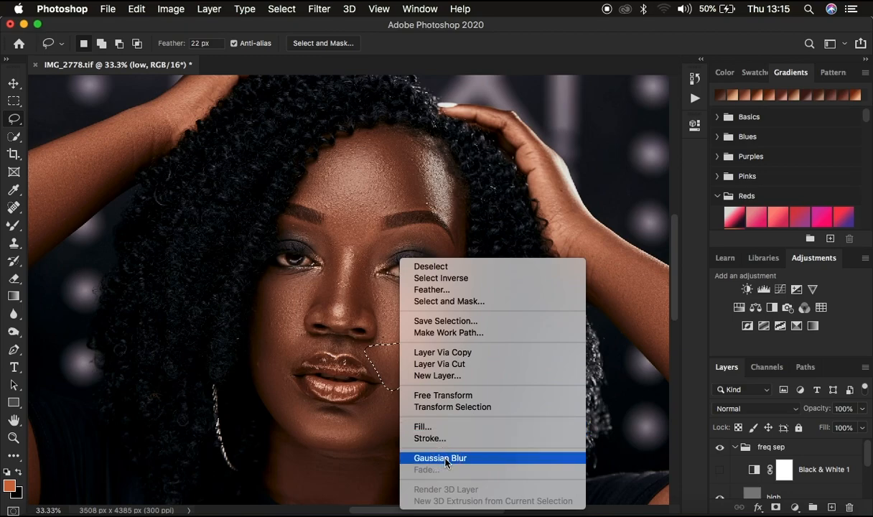
pyautogui.click(444, 418)
# Lasso a curved band along the jawline and chin below the lips and repeat the Gaussian Blur on it
pyautogui.moveTo(426, 342)
pyautogui.mouseDown()
pyautogui.moveTo(369, 415)
pyautogui.moveTo(322, 416)
pyautogui.moveTo(265, 362)
pyautogui.moveTo(304, 431)
pyautogui.moveTo(355, 424)
pyautogui.moveTo(415, 383)
pyautogui.moveTo(422, 353)
pyautogui.mouseUp()
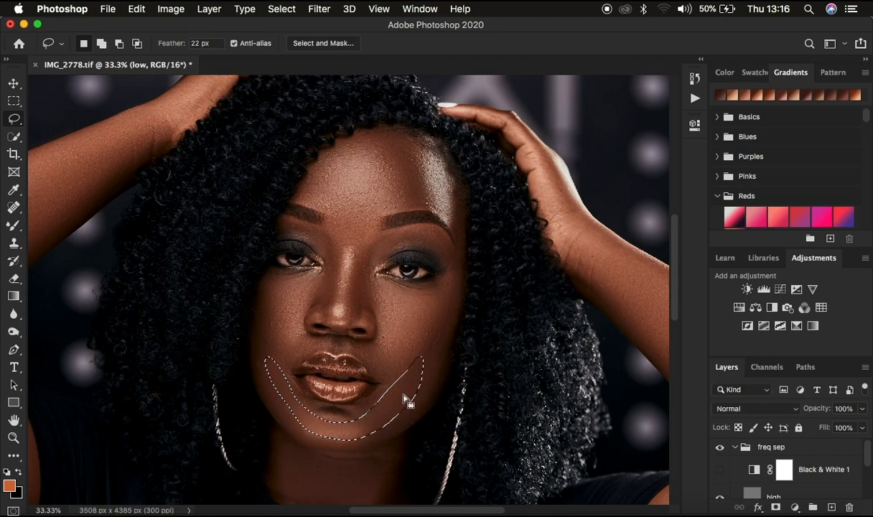
pyautogui.rightClick(406, 402)
pyautogui.click(460, 458)
pyautogui.click(449, 400)
# Lasso the shaded side of the nose, apply the same Gaussian Blur and deselect
pyautogui.moveTo(402, 227)
pyautogui.mouseDown()
pyautogui.moveTo(364, 251)
pyautogui.moveTo(353, 271)
pyautogui.moveTo(350, 325)
pyautogui.moveTo(359, 314)
pyautogui.moveTo(370, 324)
pyautogui.moveTo(370, 305)
pyautogui.moveTo(387, 304)
pyautogui.moveTo(374, 282)
pyautogui.moveTo(373, 222)
pyautogui.mouseUp()
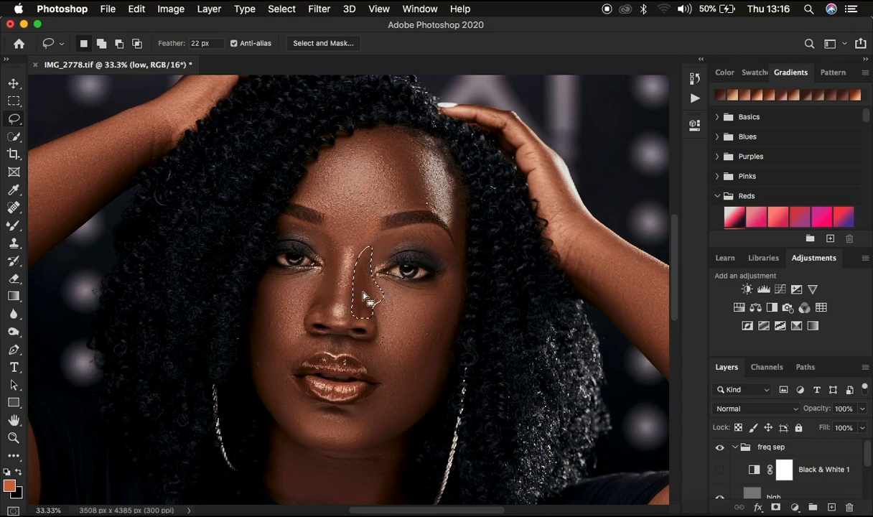
pyautogui.rightClick(362, 294)
pyautogui.click(402, 458)
pyautogui.press('super+d')
# Lasso the other side of the nose down from the inner eye corner, repeat the Gaussian Blur and deselect
pyautogui.moveTo(307, 228)
pyautogui.mouseDown()
pyautogui.moveTo(331, 234)
pyautogui.moveTo(336, 297)
pyautogui.moveTo(325, 323)
pyautogui.moveTo(302, 302)
pyautogui.moveTo(316, 269)
pyautogui.moveTo(310, 231)
pyautogui.mouseUp()
pyautogui.rightClick(332, 275)
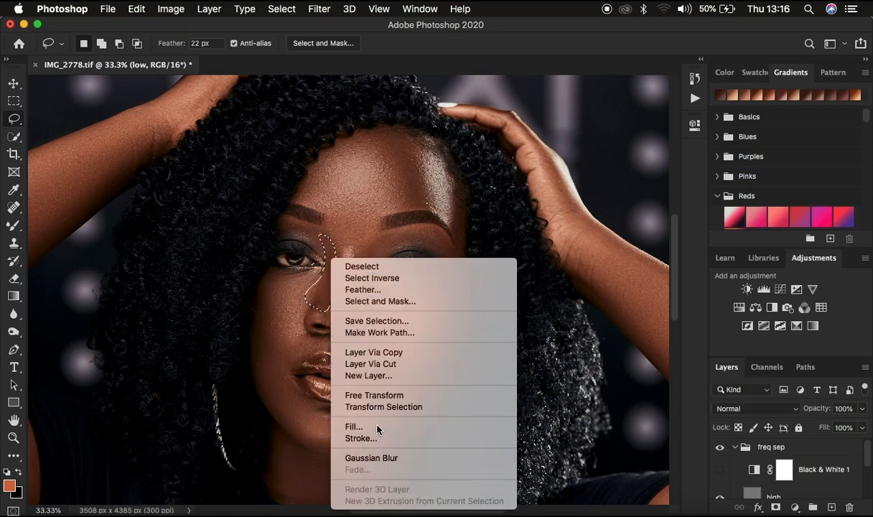
pyautogui.click(402, 458)
pyautogui.click(415, 429)
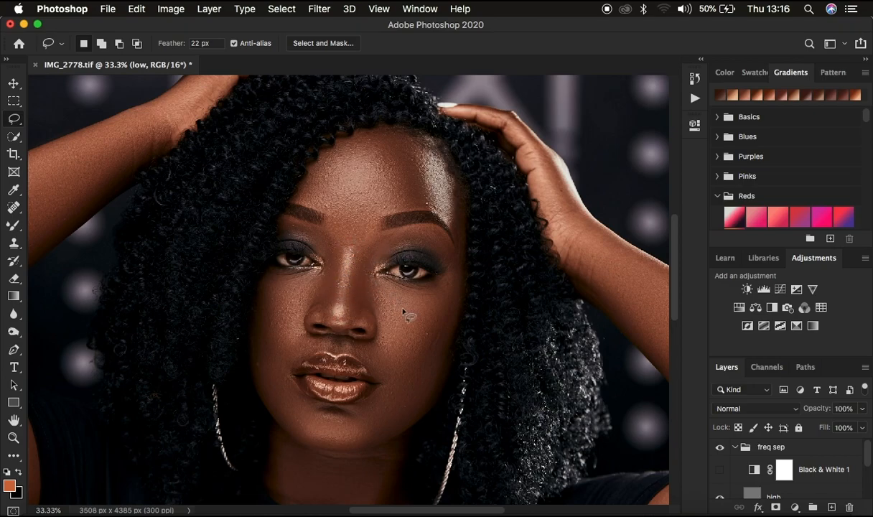
# Lasso the small outer cheek area beside the eye near the hair and soften it with the last Gaussian Blur
pyautogui.click(440, 285)
pyautogui.moveTo(440, 285)
pyautogui.mouseDown()
pyautogui.moveTo(456, 264)
pyautogui.moveTo(438, 306)
pyautogui.moveTo(445, 295)
pyautogui.mouseUp()
pyautogui.rightClick(445, 294)
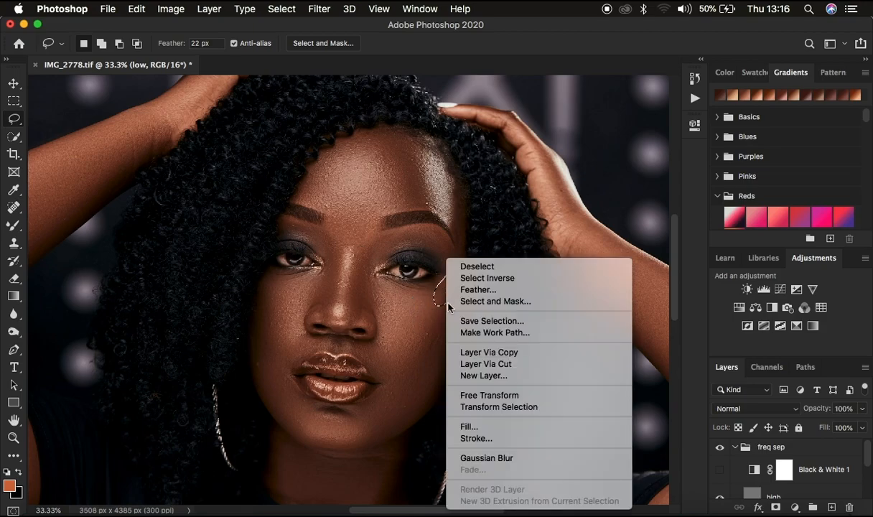
pyautogui.click(499, 459)
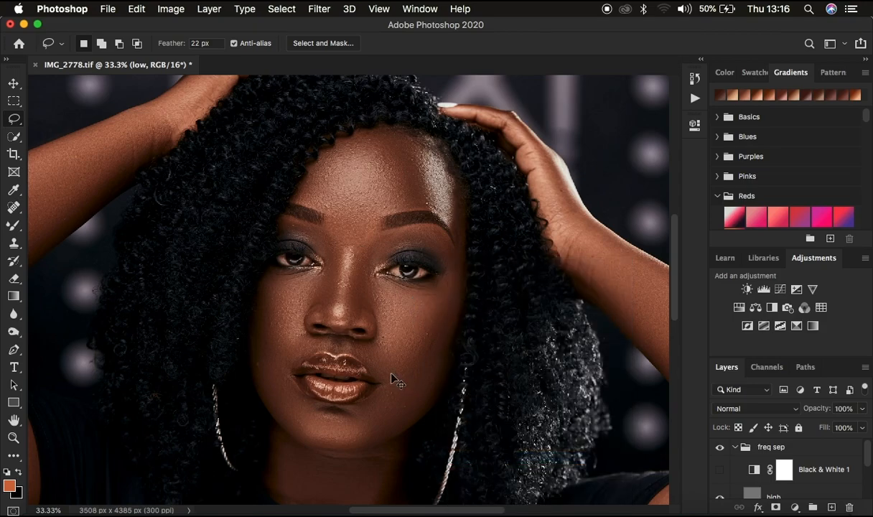
# Toggle the freq sep group to compare the whole portrait before and after the retouching
pyautogui.press('super+minus')
pyautogui.press('super+minus')
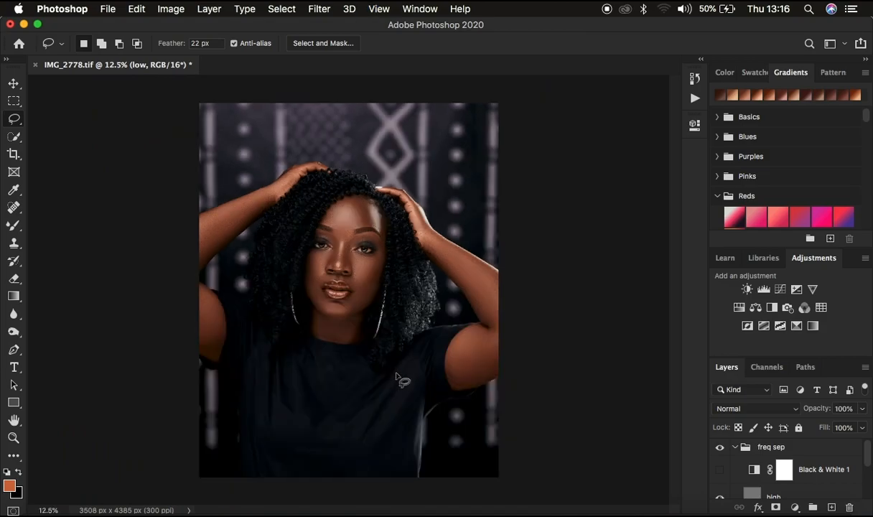
pyautogui.click(720, 450)
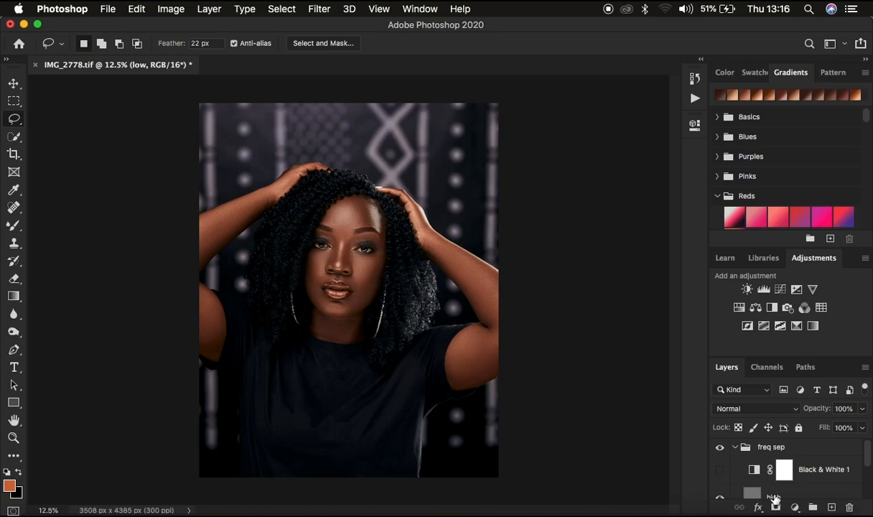
# Select the high layer and ready the Clone Stamp with a soft 40 px brush sampling the current layer
pyautogui.click(774, 497)
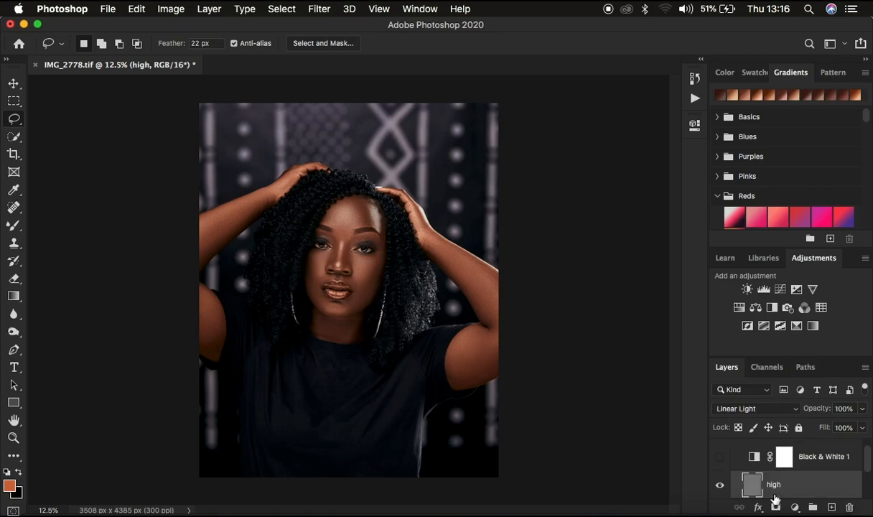
pyautogui.click(15, 248)
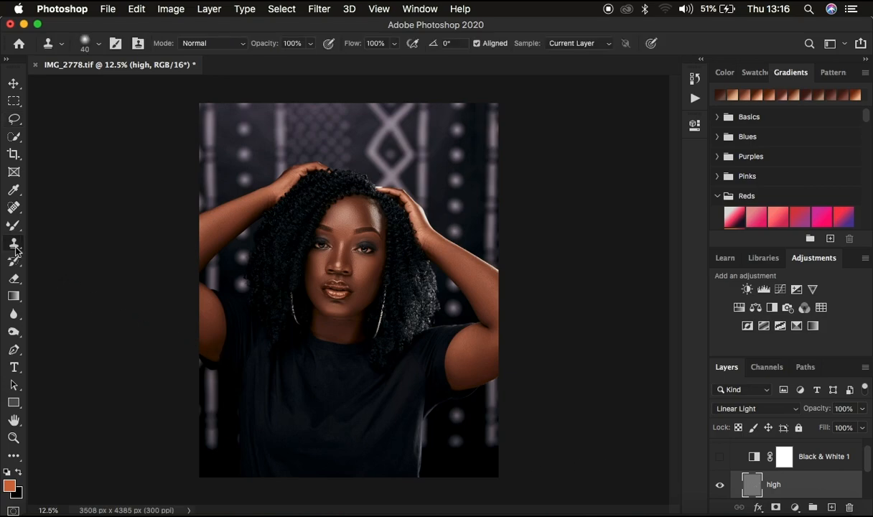
pyautogui.click(98, 44)
pyautogui.click(100, 45)
pyautogui.click(573, 47)
pyautogui.click(572, 46)
# Clone clean skin texture over the small bumps and spots on both cheeks of the high layer
pyautogui.press('super+equal')
pyautogui.press('super+equal')
pyautogui.press('super+equal')
pyautogui.press('super+equal')
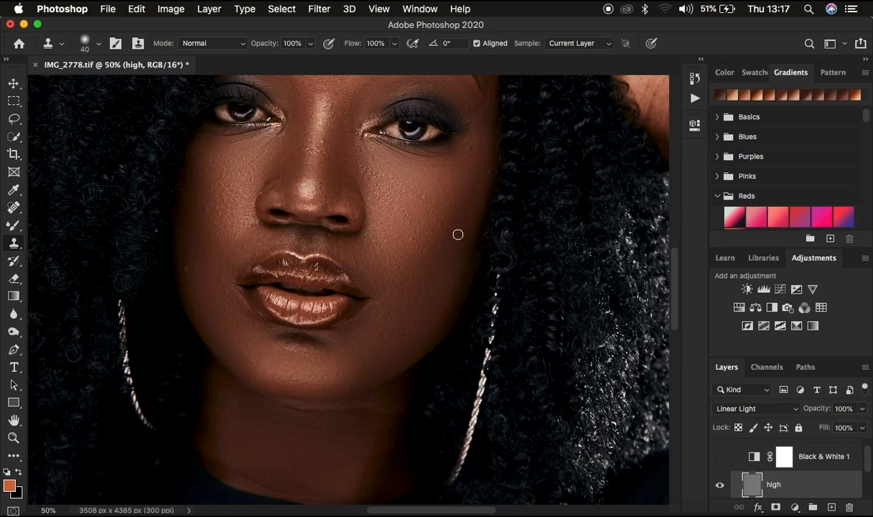
pyautogui.click(456, 232)
pyautogui.press(']')
pyautogui.press(']')
pyautogui.click(208, 256)
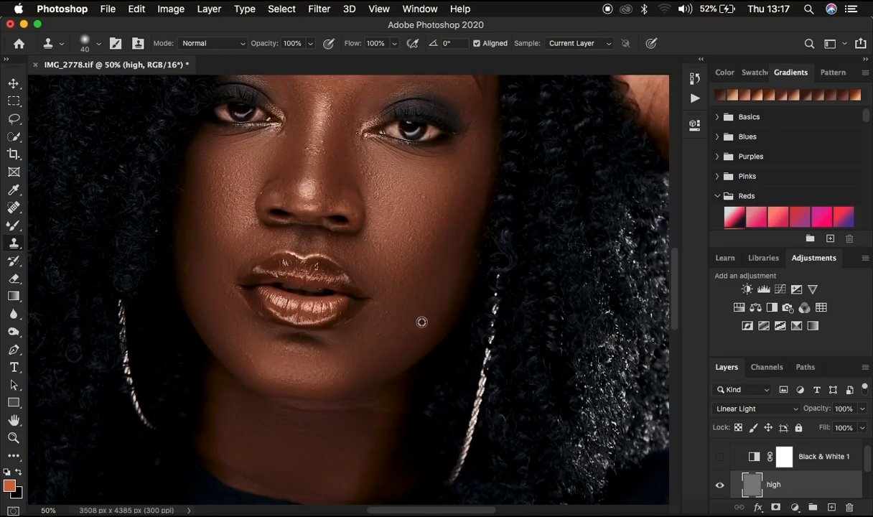
# Clone away the remaining texture blemishes around the mouth, nose and forehead with the Clone Stamp
pyautogui.press('[')
pyautogui.press('[')
pyautogui.press('super+1')
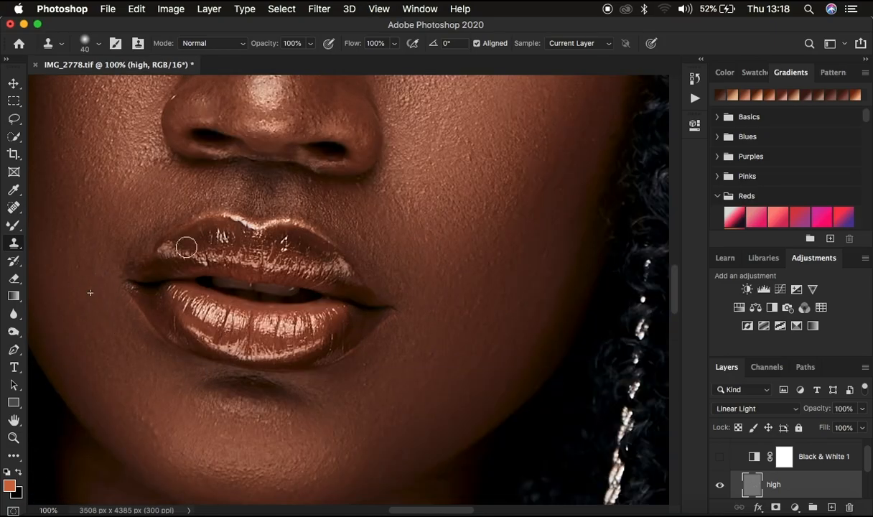
pyautogui.scroll(5, 78, 273)
pyautogui.hscroll(-5, 78, 273)
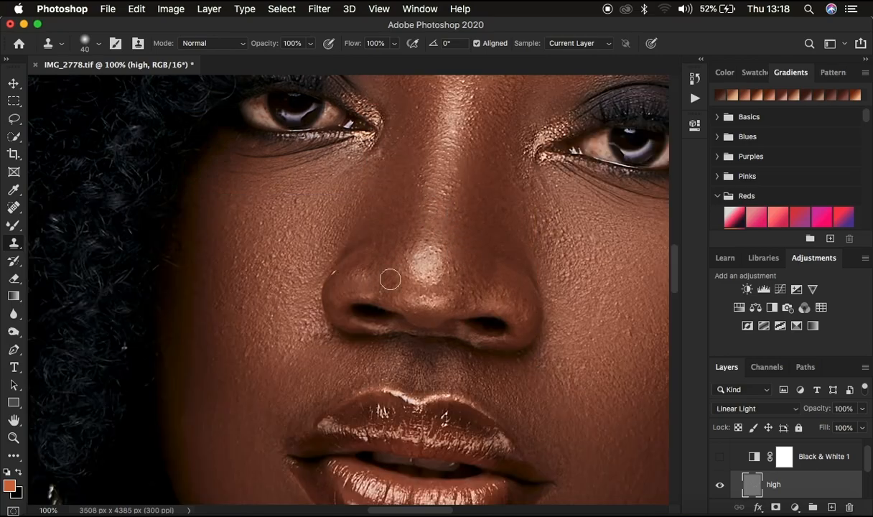
pyautogui.scroll(10, 471, 190)
pyautogui.hscroll(2, 470, 190)
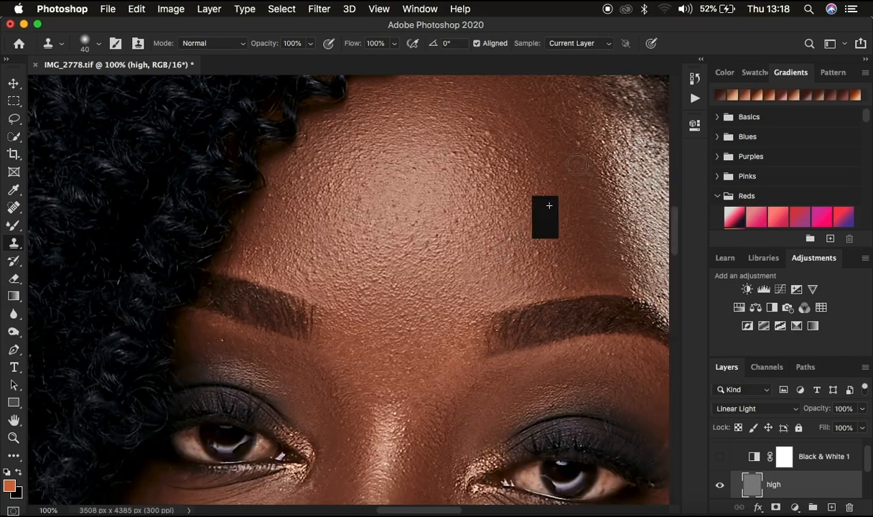
# Toggle the freq sep group to compare the portrait with and without the texture cleanup
pyautogui.press('super+minus')
pyautogui.press('super+minus')
pyautogui.press('super+minus')
pyautogui.press('super+minus')
pyautogui.press('super+minus')
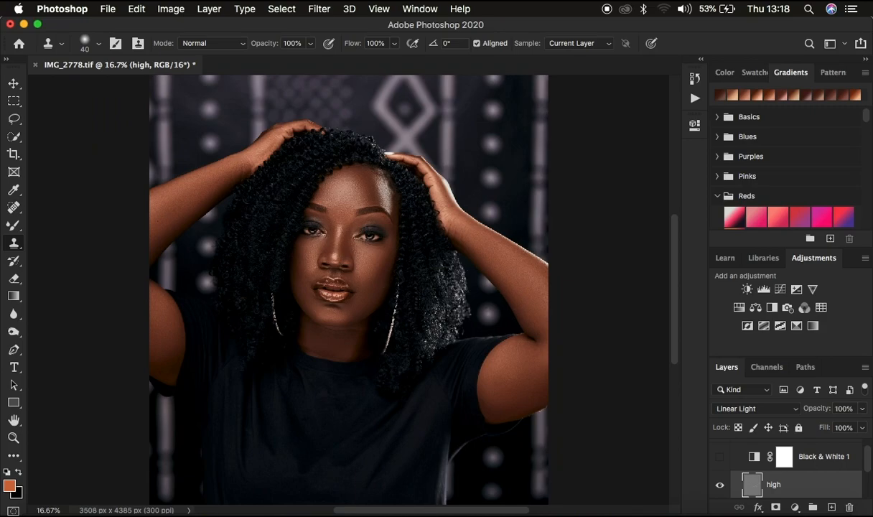
pyautogui.scroll(1, 790, 463)
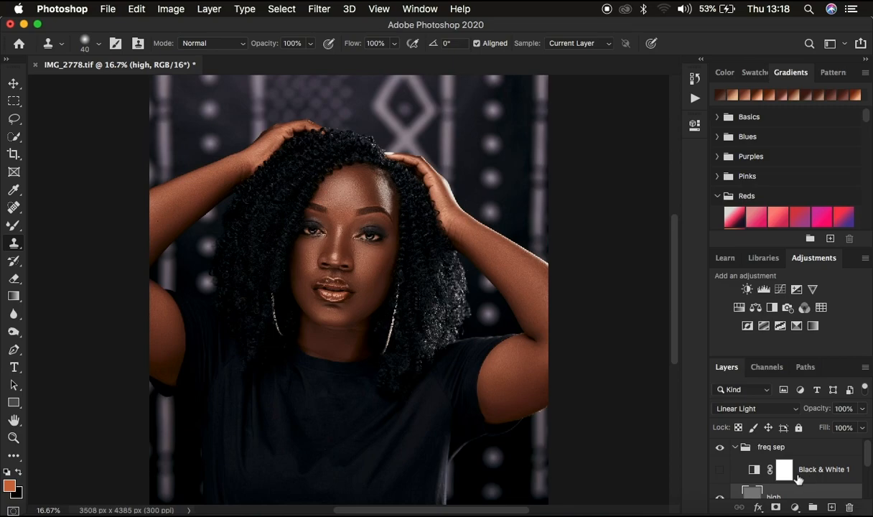
pyautogui.click(723, 448)
pyautogui.click(722, 448)
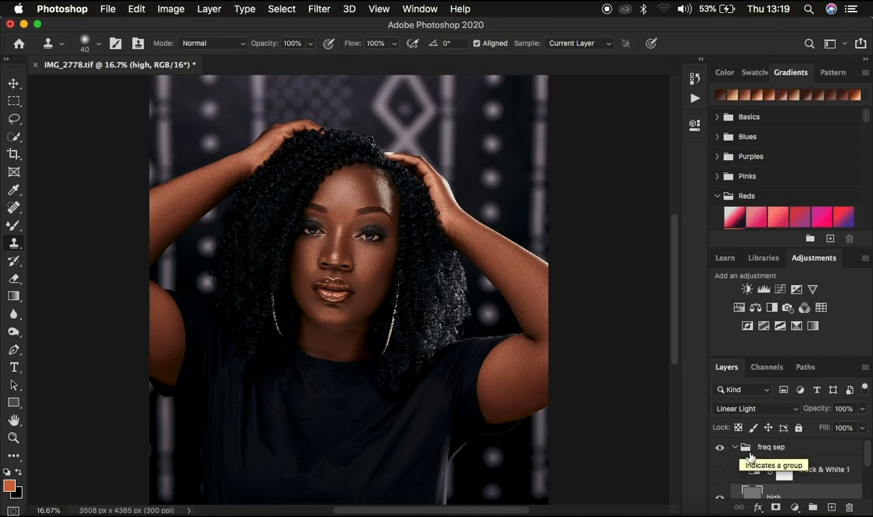
# Delete the Black & White 1 adjustment layer and collapse the freq sep group
pyautogui.click(819, 476)
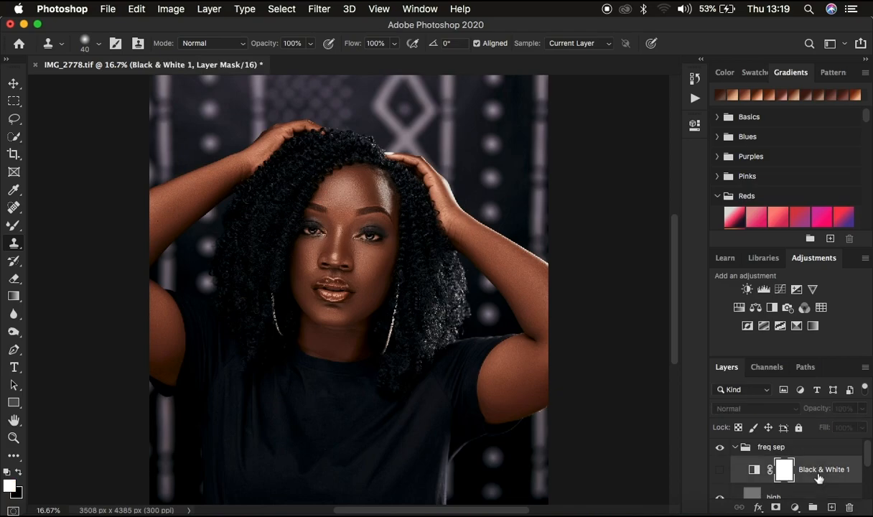
pyautogui.press('Delete')
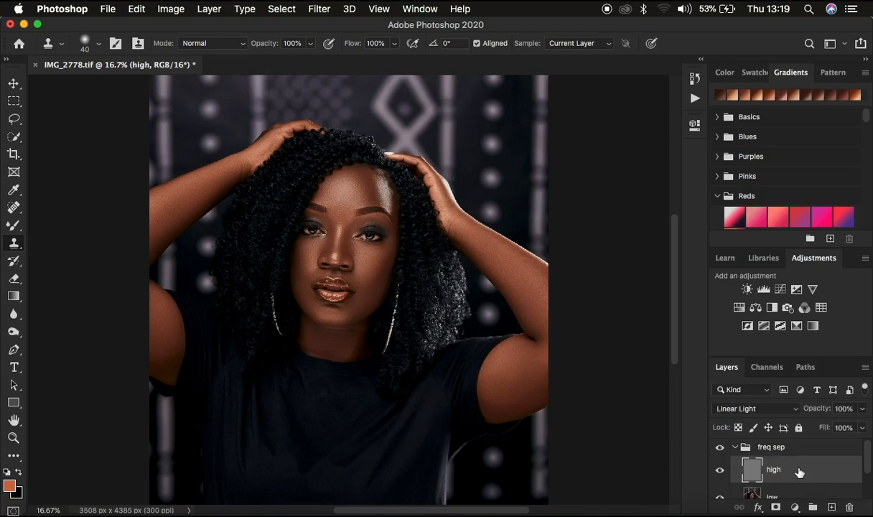
pyautogui.click(735, 448)
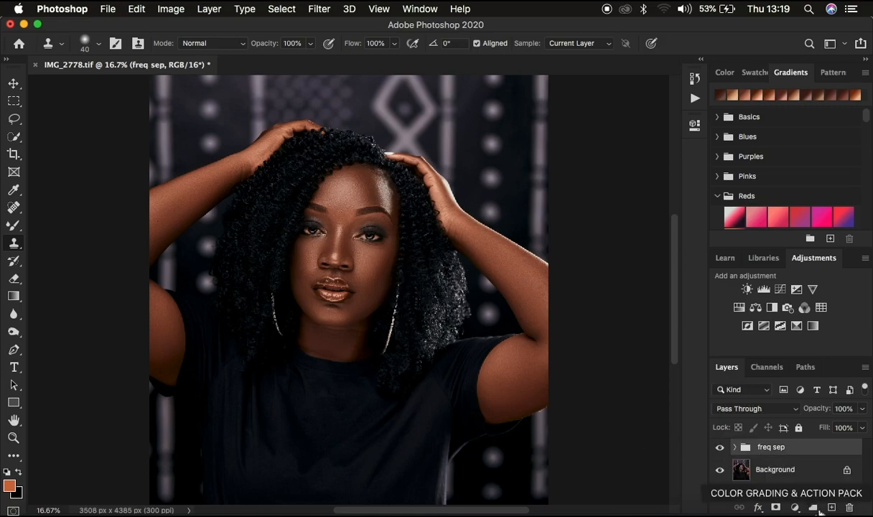
# Add a Hue/Saturation adjustment layer above the freq sep group and lower the lightness of the Reds slightly
pyautogui.click(795, 508)
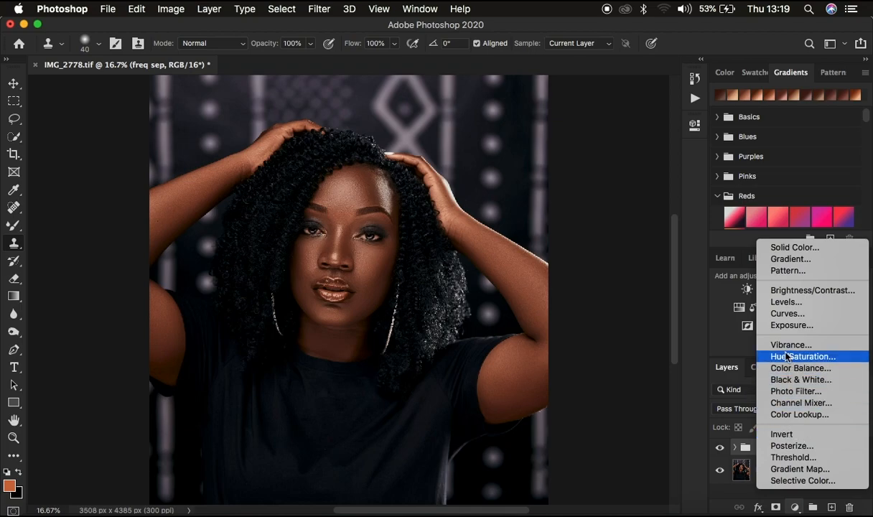
pyautogui.click(582, 285)
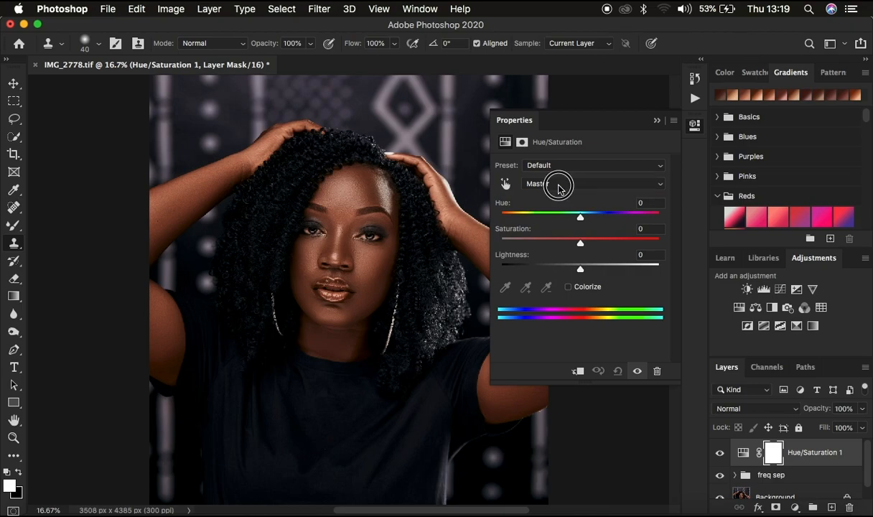
pyautogui.click(559, 185)
pyautogui.click(553, 194)
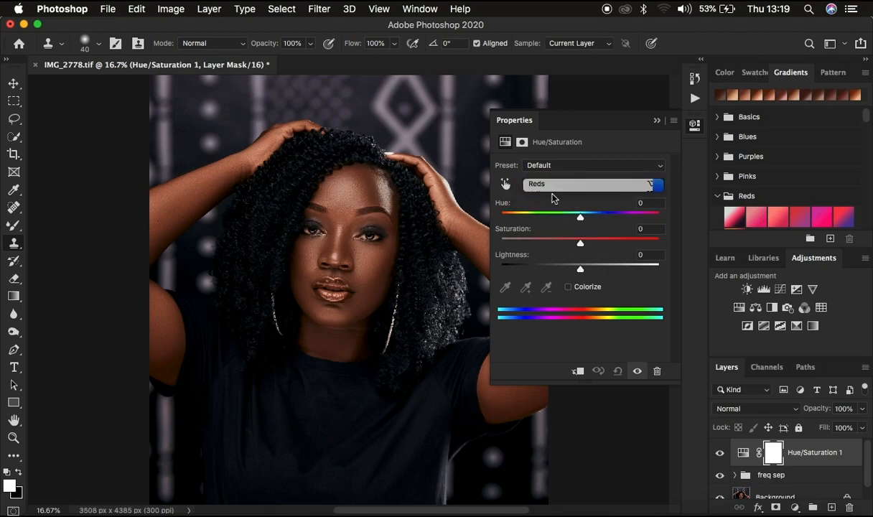
pyautogui.moveTo(580, 270); pyautogui.dragTo(564, 270)
pyautogui.click(656, 120)
# Add a Brightness/Contrast adjustment layer with the contrast set to 12
pyautogui.click(795, 507)
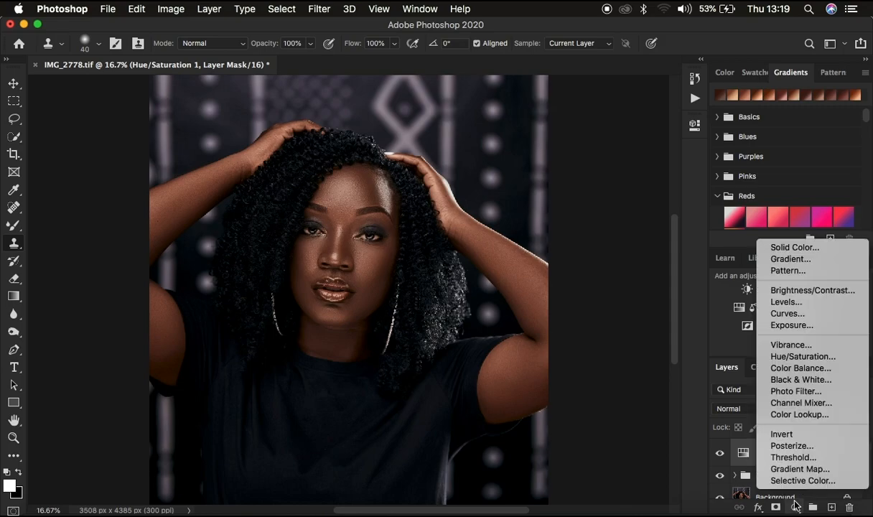
pyautogui.click(807, 291)
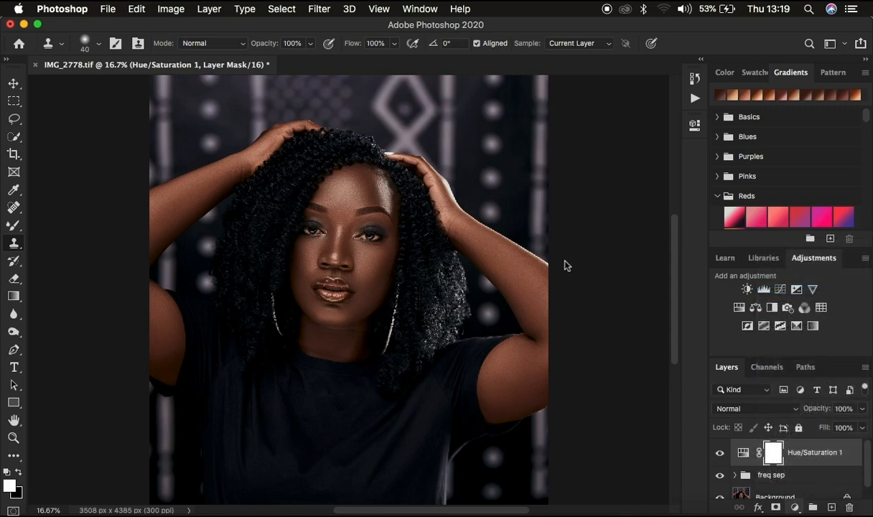
pyautogui.moveTo(579, 229); pyautogui.dragTo(590, 229)
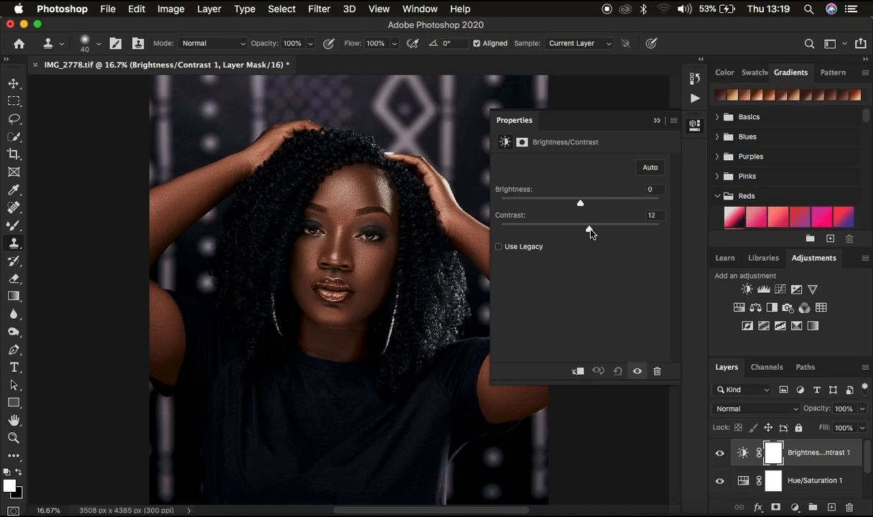
pyautogui.click(657, 120)
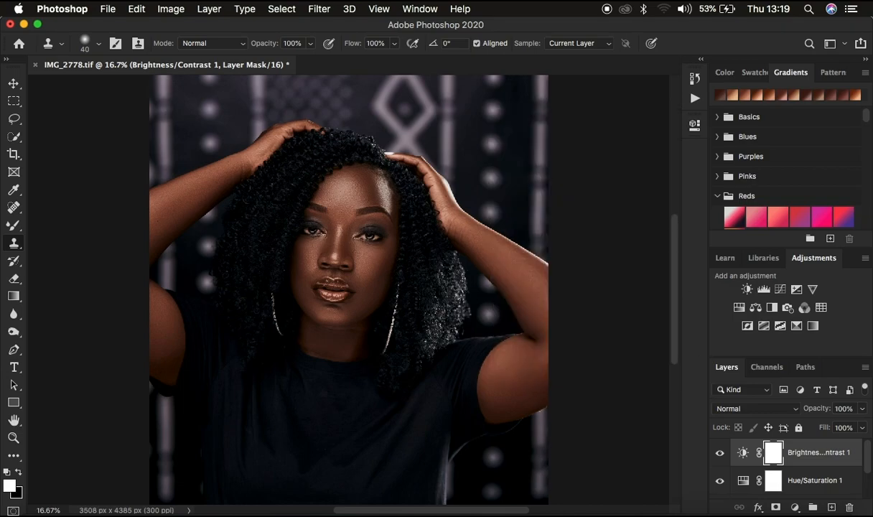
# Add a second Hue/Saturation adjustment layer with saturation about -88 and invert its mask to black
pyautogui.click(794, 506)
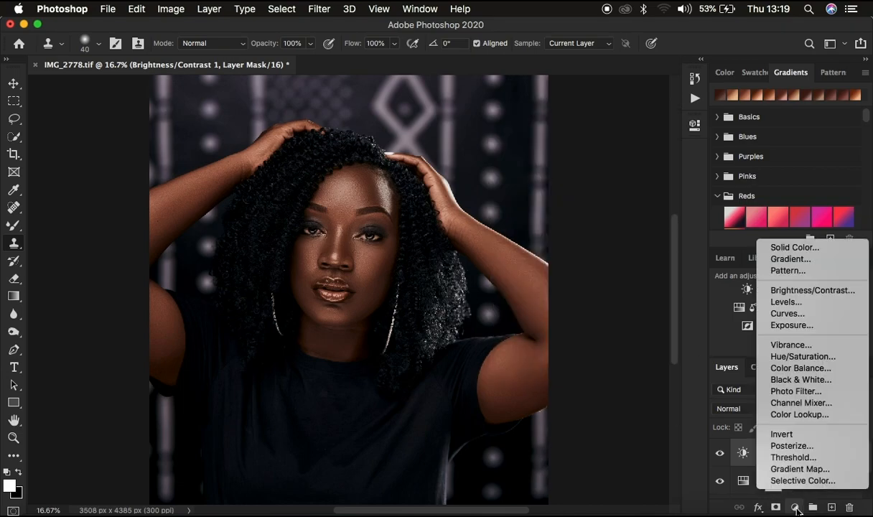
pyautogui.click(796, 361)
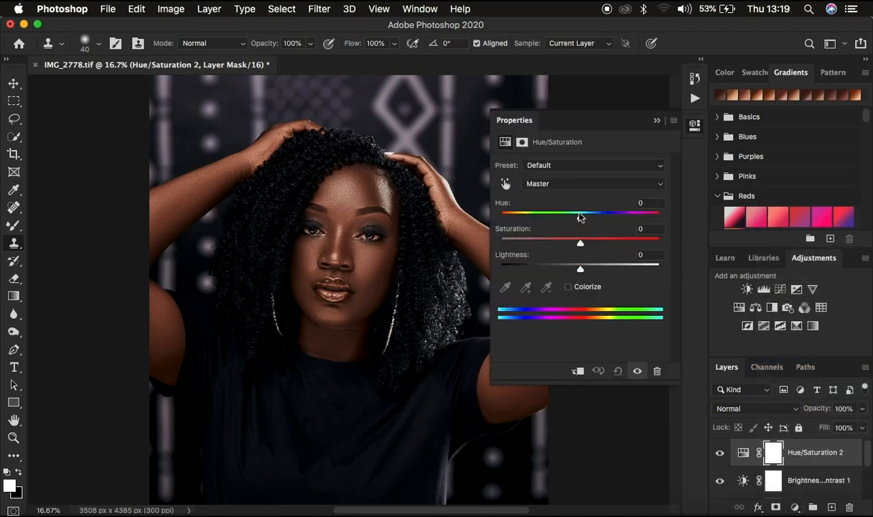
pyautogui.moveTo(549, 243); pyautogui.dragTo(512, 244)
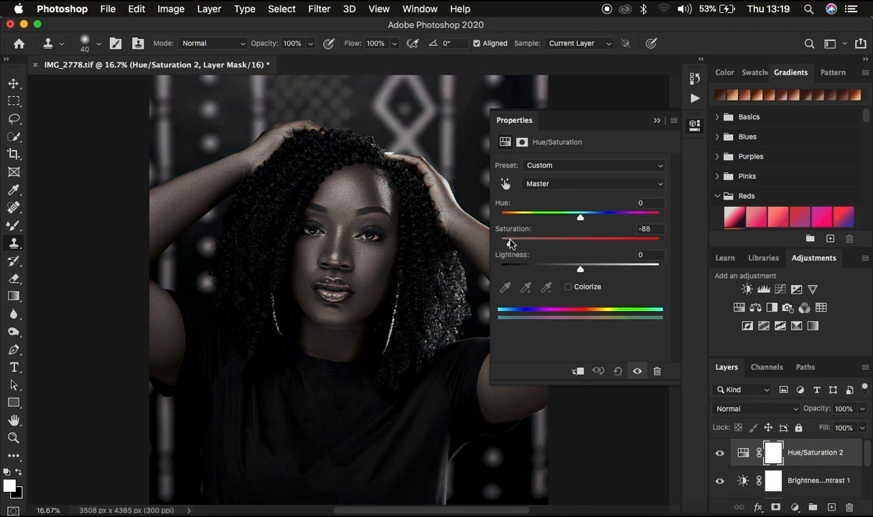
pyautogui.press('super+i')
pyautogui.click(657, 121)
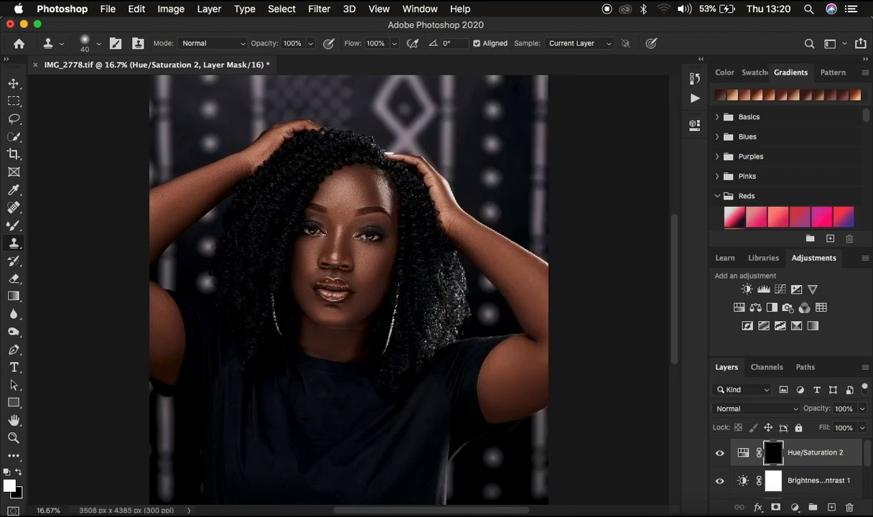
# Paint white on the second Hue/Saturation mask over the whites of both eyes with a small soft round brush
pyautogui.click(14, 227)
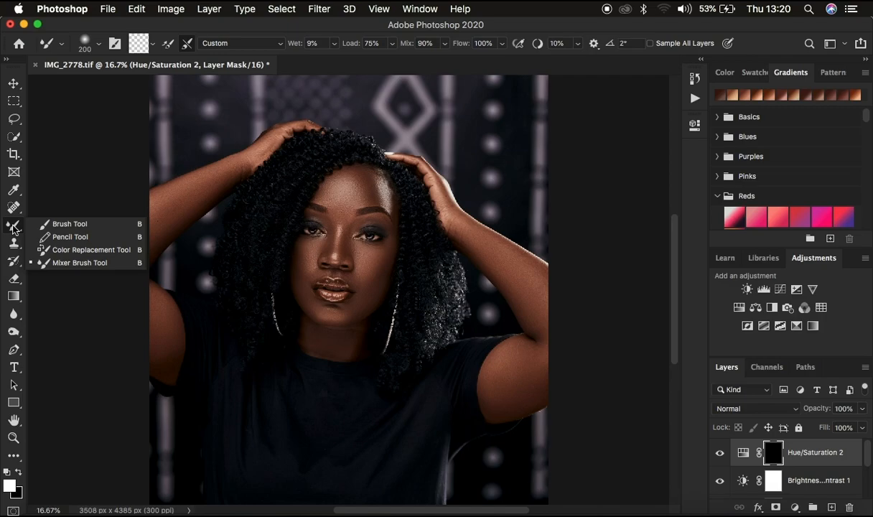
pyautogui.click(57, 225)
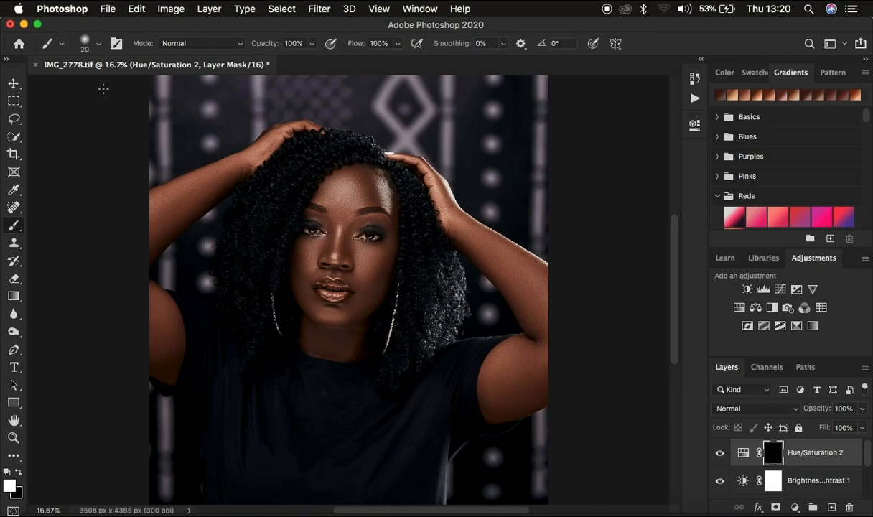
pyautogui.click(98, 44)
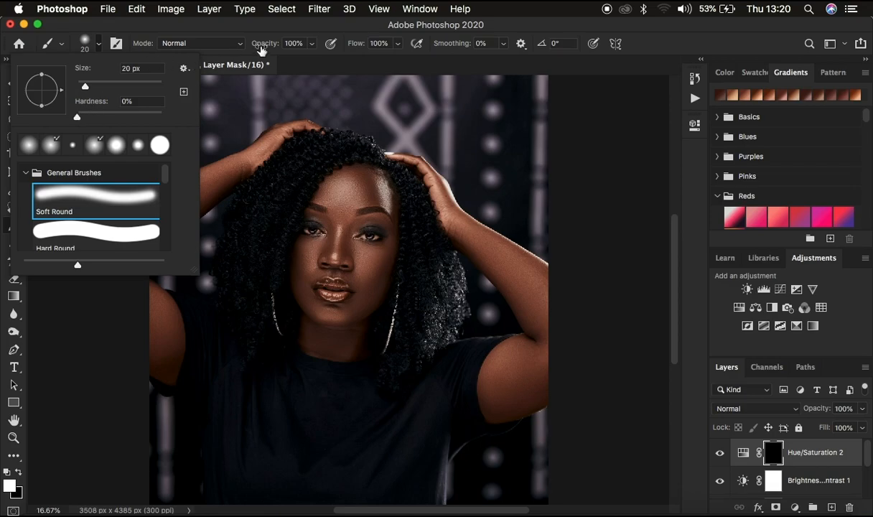
pyautogui.click(59, 446)
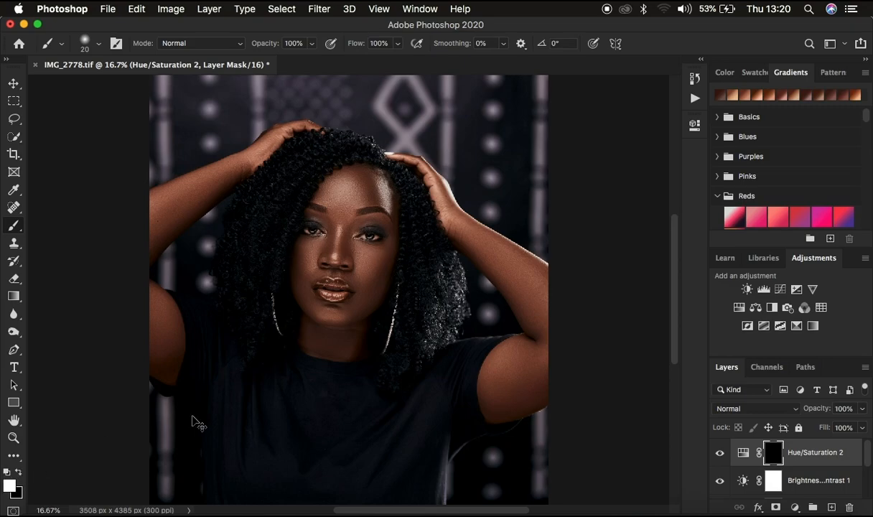
pyautogui.press('super+equal')
pyautogui.press('super+equal')
pyautogui.press('super+equal')
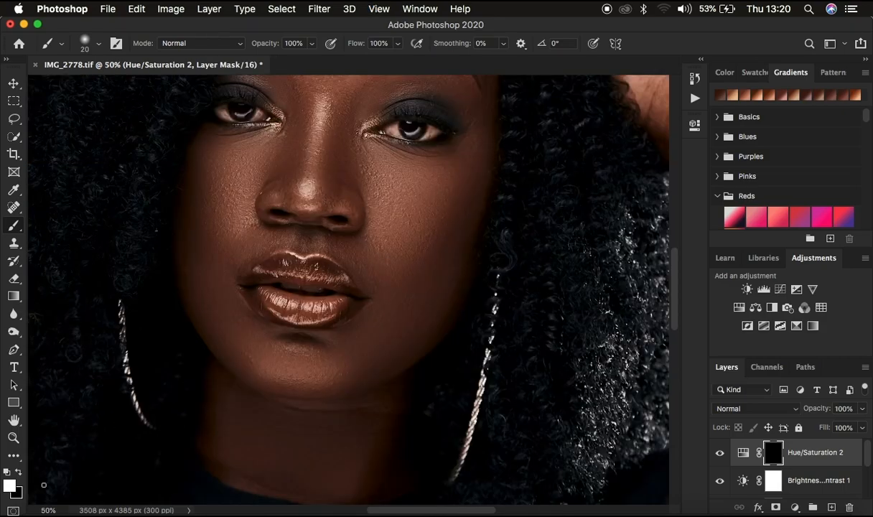
pyautogui.scroll(5, 360, 272)
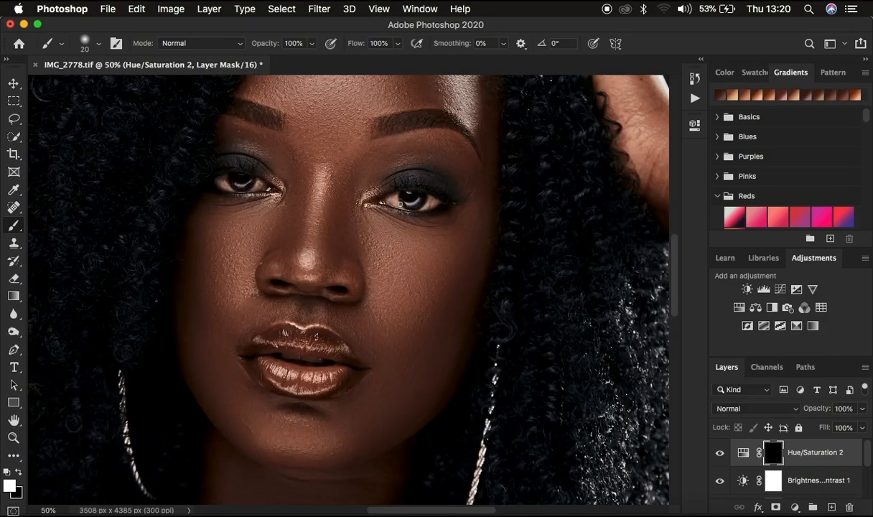
pyautogui.moveTo(395, 197)
pyautogui.mouseDown()
pyautogui.moveTo(437, 199)
pyautogui.moveTo(414, 208)
pyautogui.moveTo(435, 199)
pyautogui.moveTo(392, 200)
pyautogui.moveTo(428, 201)
pyautogui.moveTo(402, 198)
pyautogui.mouseUp()
pyautogui.moveTo(243, 186)
pyautogui.mouseDown()
pyautogui.moveTo(224, 187)
pyautogui.moveTo(251, 185)
pyautogui.moveTo(235, 188)
pyautogui.moveTo(227, 173)
pyautogui.moveTo(239, 177)
pyautogui.moveTo(226, 183)
pyautogui.mouseUp()
# Toggle all layers above the Background to compare the original portrait with the finished edit
pyautogui.press('super+0')
pyautogui.press('super+minus')
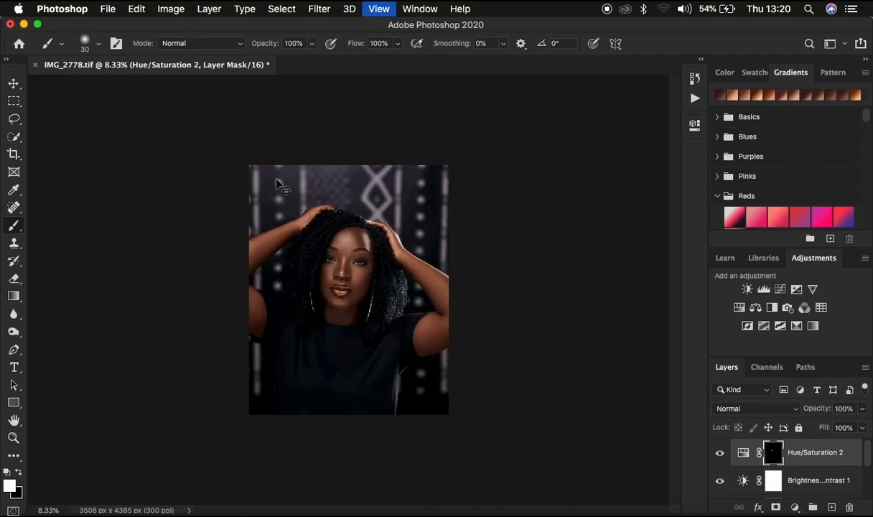
pyautogui.press('super+equal')
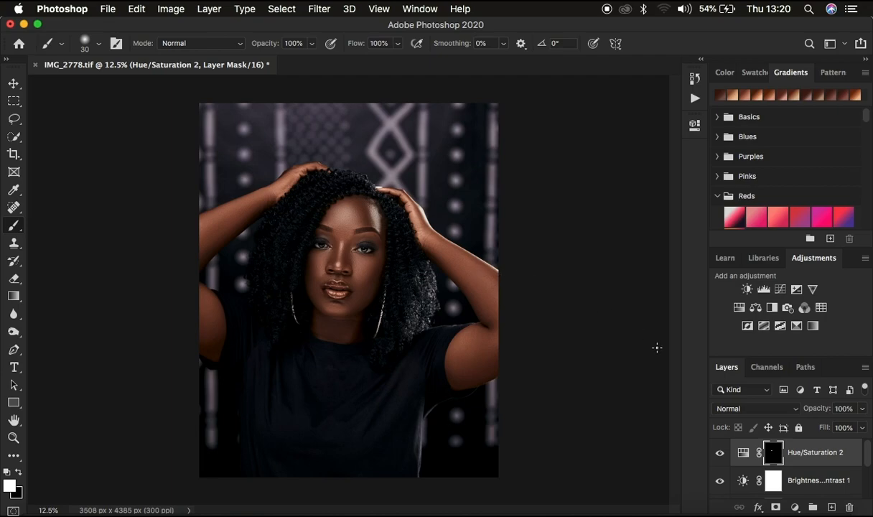
pyautogui.scroll(-3, 793, 468)
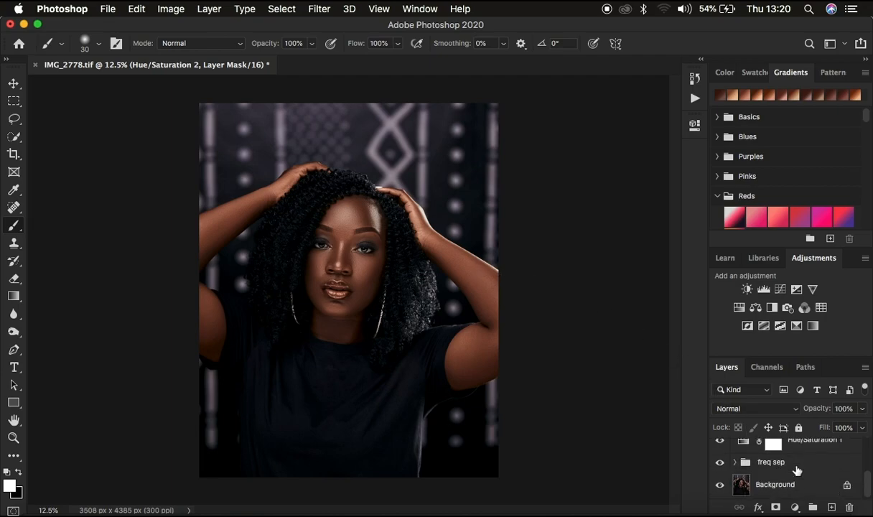
pyautogui.keyDown('alt'); pyautogui.click(721, 489); pyautogui.keyUp('alt')
pyautogui.keyDown('alt'); pyautogui.click(720, 489); pyautogui.keyUp('alt')
pyautogui.keyDown('alt'); pyautogui.click(720, 489); pyautogui.keyUp('alt')
pyautogui.keyDown('alt'); pyautogui.click(721, 489); pyautogui.keyUp('alt')
pyautogui.keyDown('alt'); pyautogui.click(721, 489); pyautogui.keyUp('alt')
pyautogui.keyDown('alt'); pyautogui.click(721, 489); pyautogui.keyUp('alt')
pyautogui.keyDown('alt'); pyautogui.click(720, 489); pyautogui.keyUp('alt')
pyautogui.keyDown('alt'); pyautogui.click(720, 489); pyautogui.keyUp('alt')
pyautogui.keyDown('alt'); pyautogui.click(721, 489); pyautogui.keyUp('alt')
pyautogui.keyDown('alt'); pyautogui.click(720, 489); pyautogui.keyUp('alt')
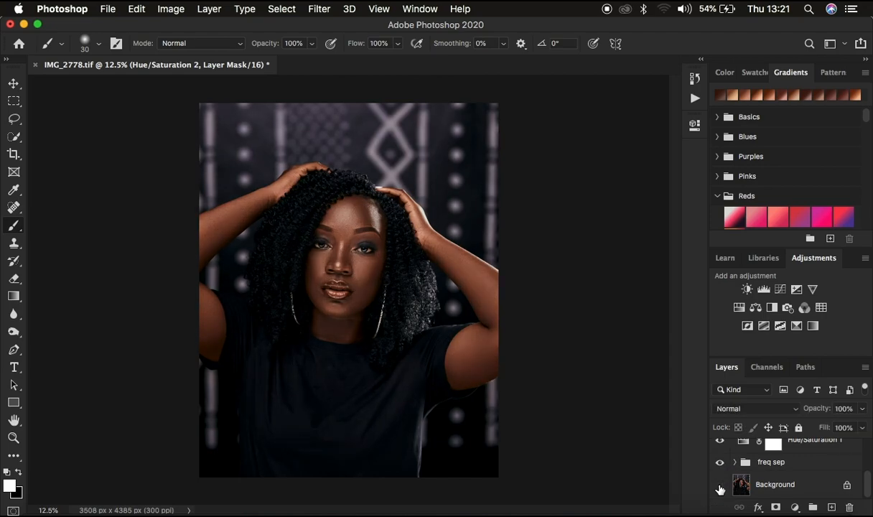